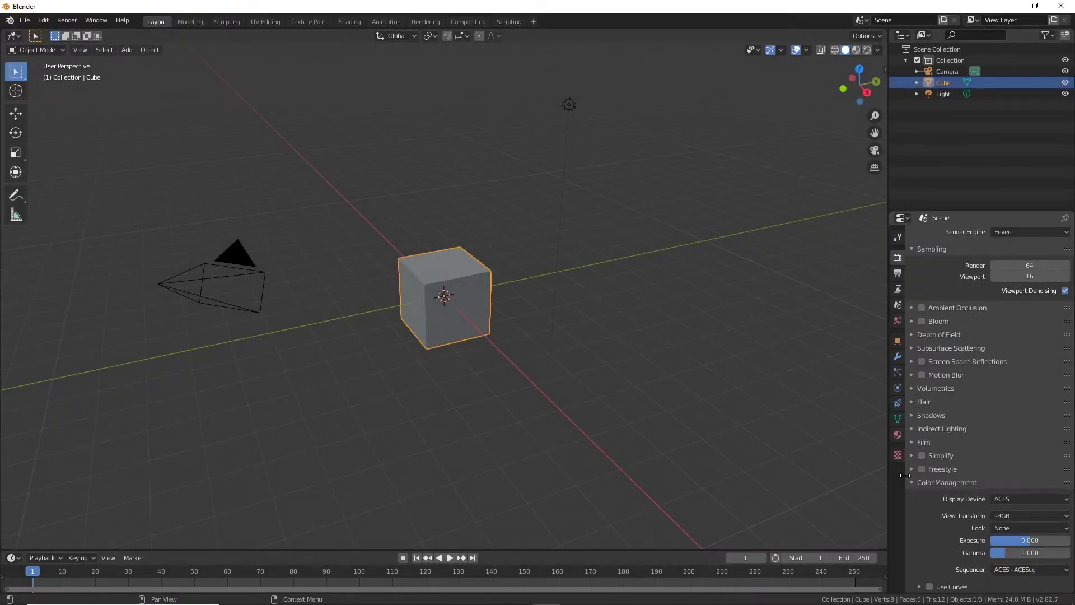
Bring up the browser's Blender 2.8 & ACES 1.1 guide and scroll down to its setup steps.
mouse_move(472, 599)
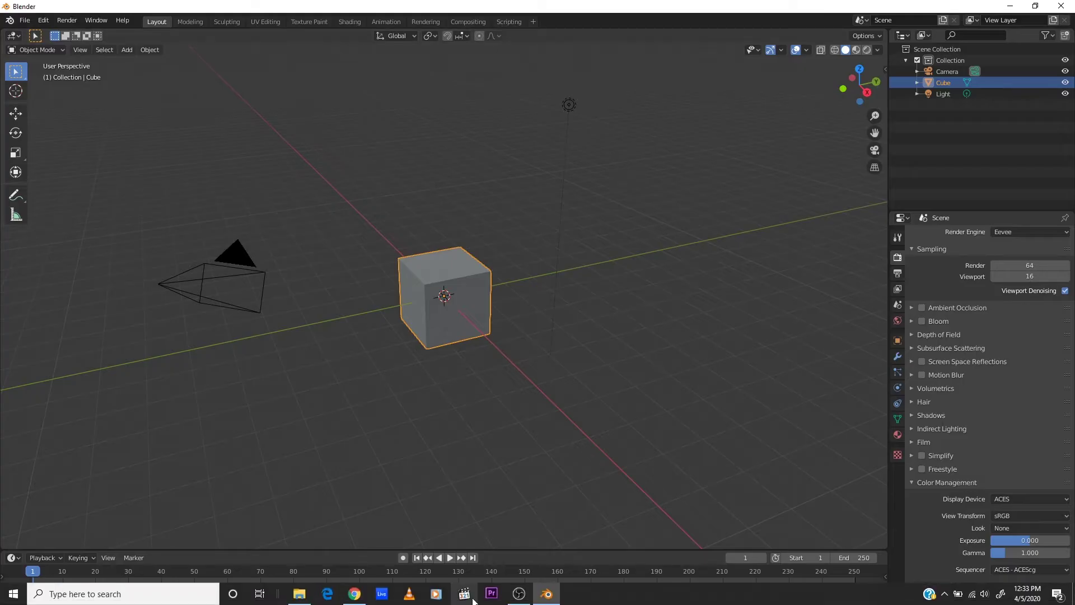
click(355, 594)
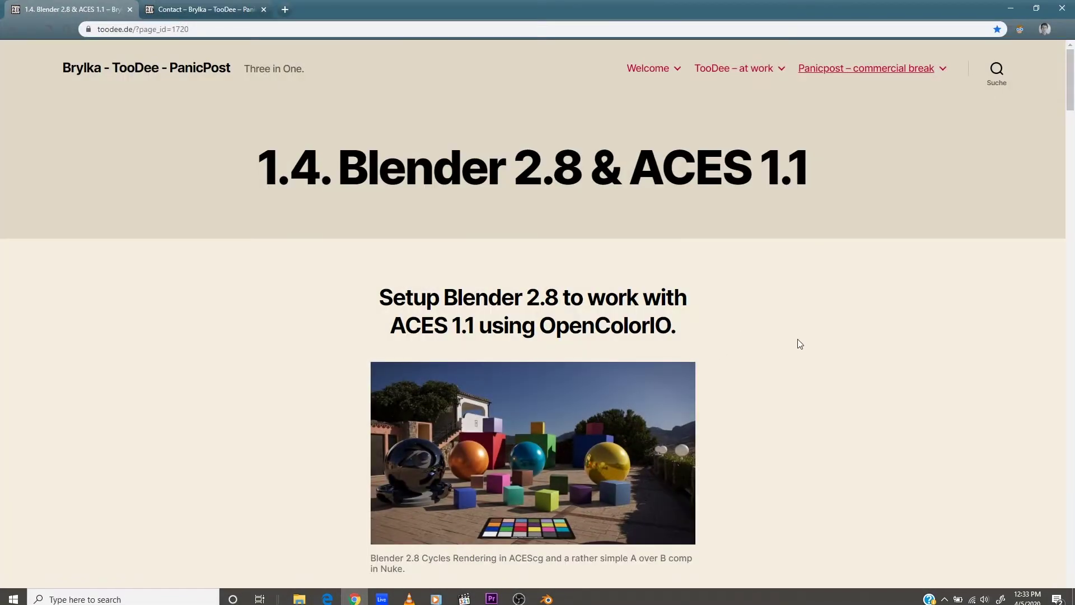
scroll(816, 338, down, 9)
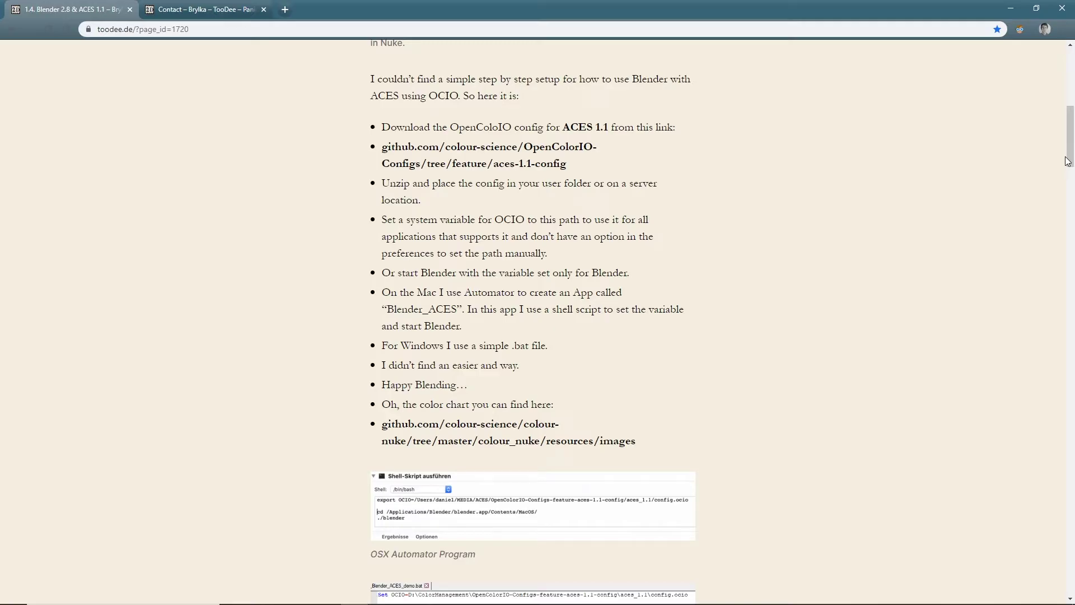
From the desktop, open the Blender 2.82 shortcut's file location in File Explorer.
key(super+d)
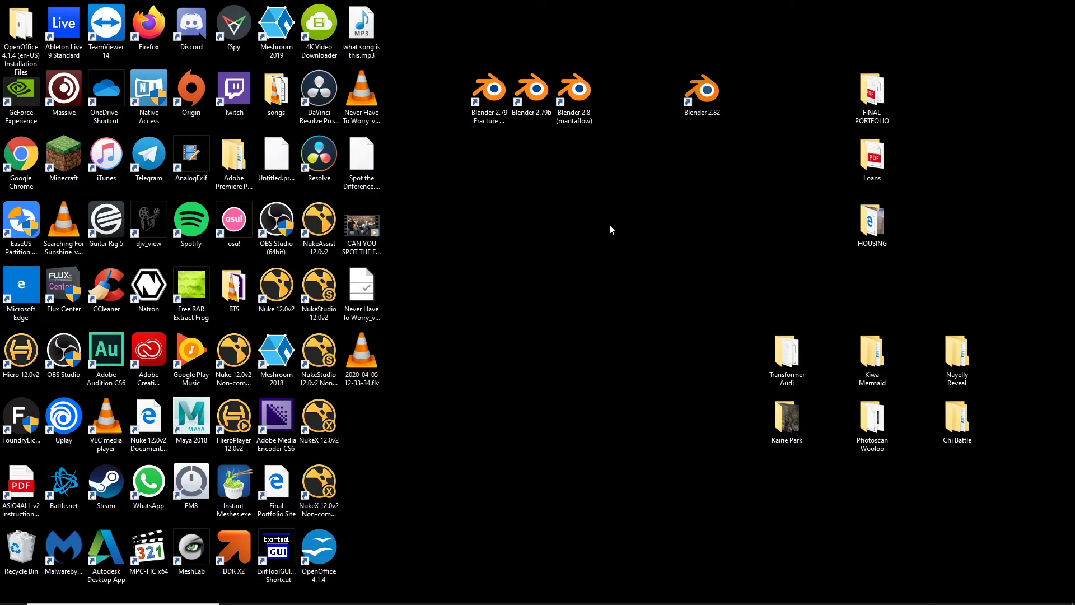
right_click(609, 224)
click(535, 258)
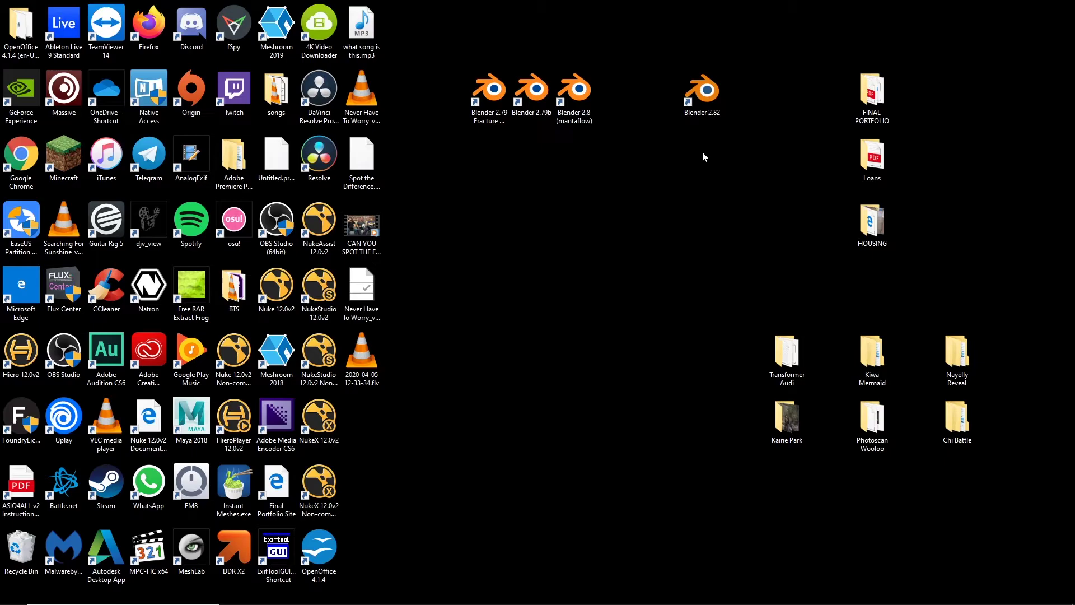
drag(677, 149, 719, 101)
drag(631, 43, 660, 84)
click(708, 93)
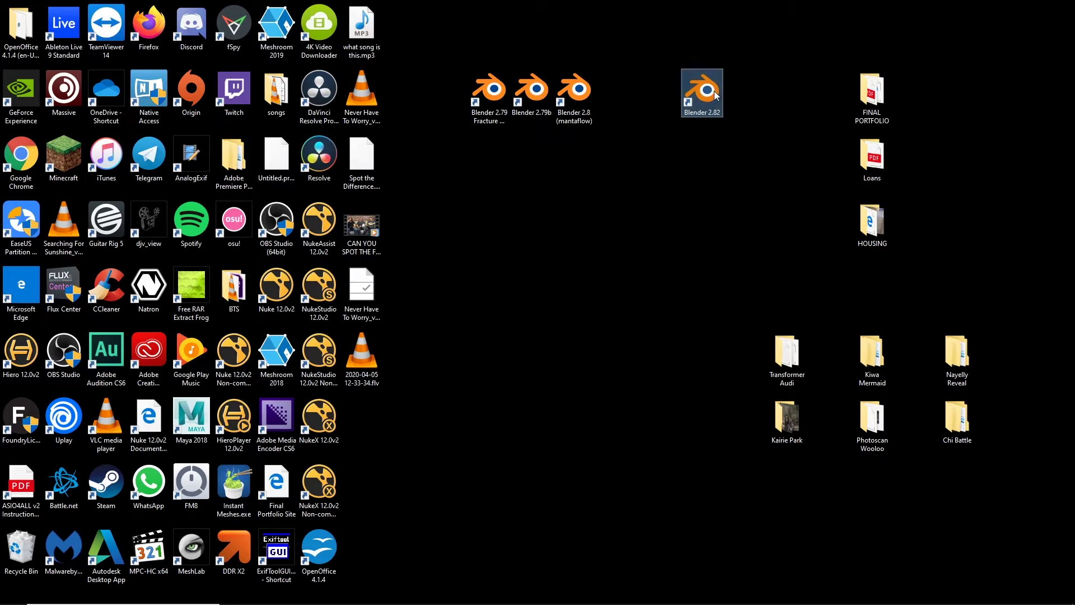
right_click(705, 96)
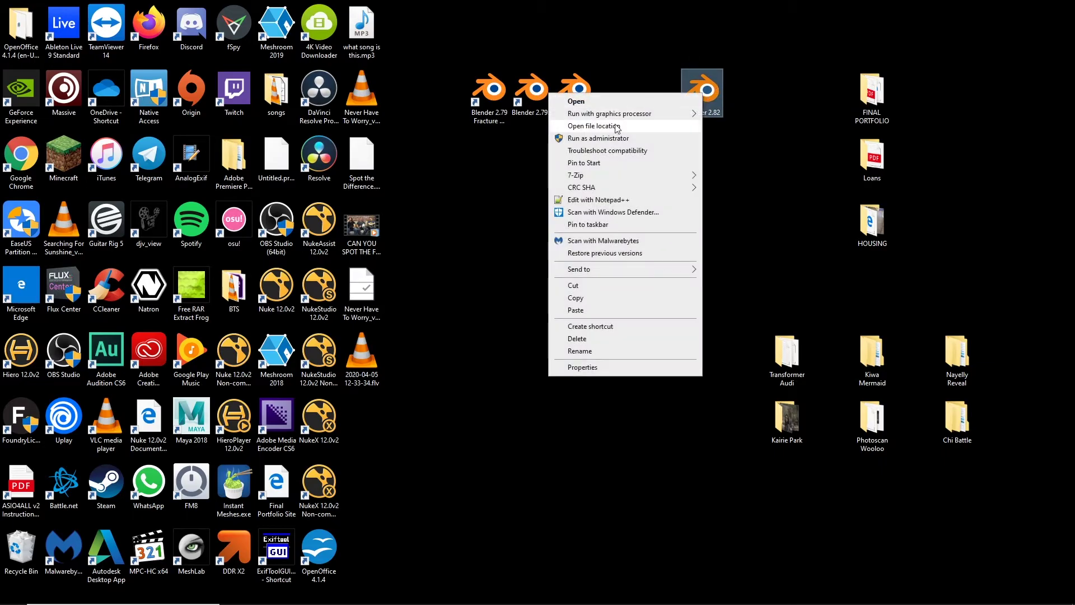
click(593, 125)
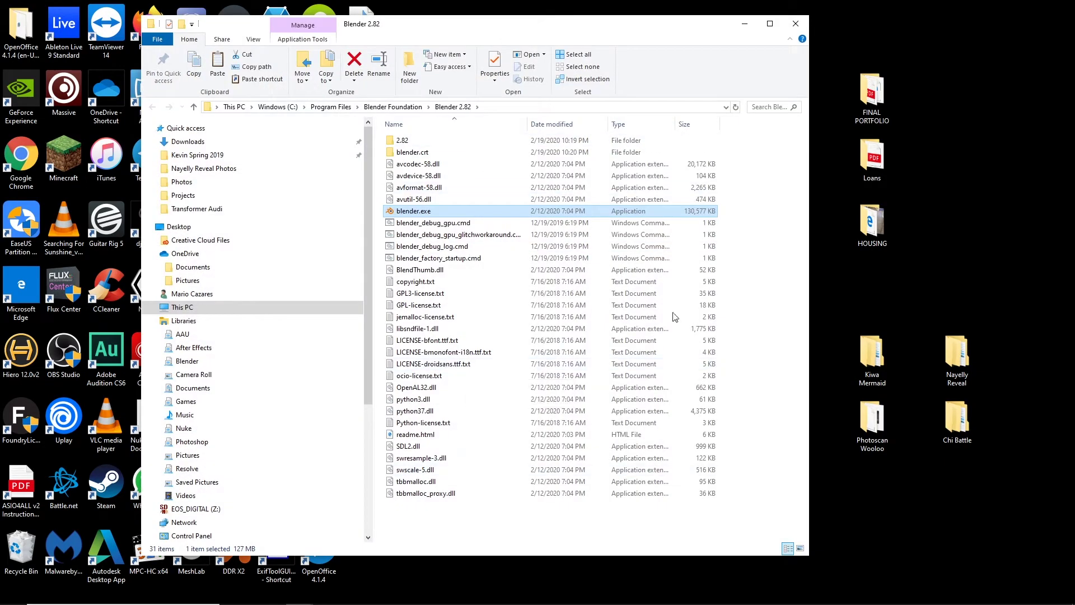
Go into 2.82 > datafiles > colormanagement.
click(416, 142)
double_click(413, 140)
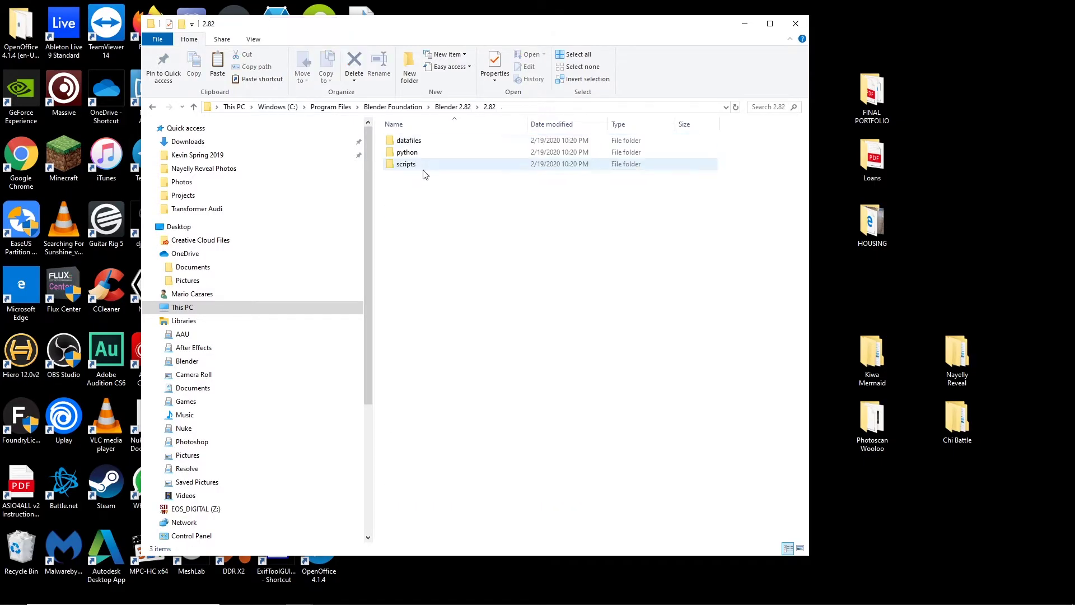
double_click(427, 142)
double_click(436, 141)
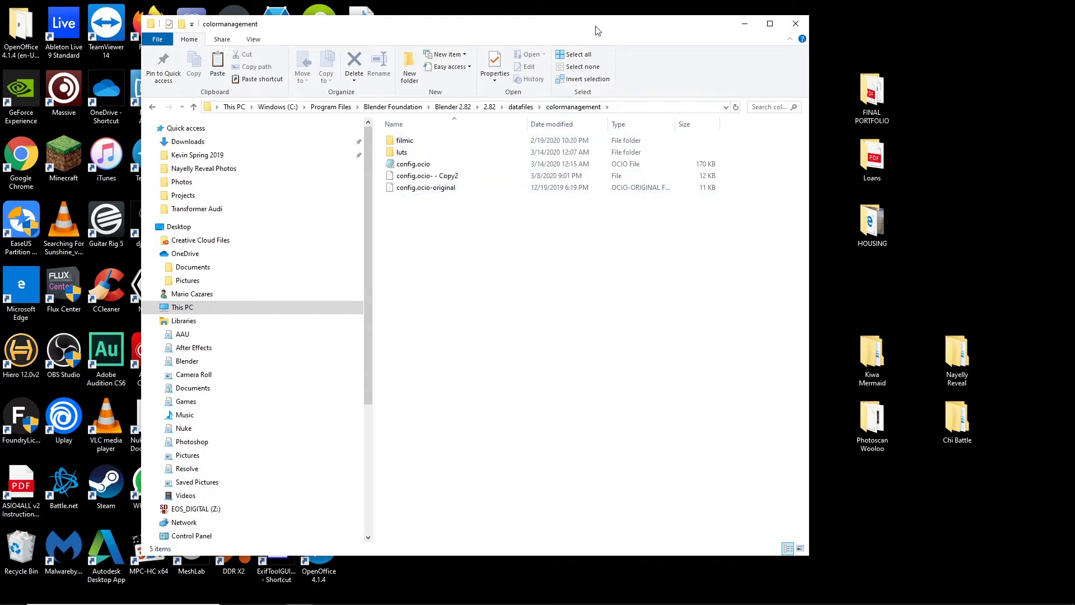
drag(597, 30, 555, 40)
drag(343, 184, 376, 156)
drag(398, 213, 458, 252)
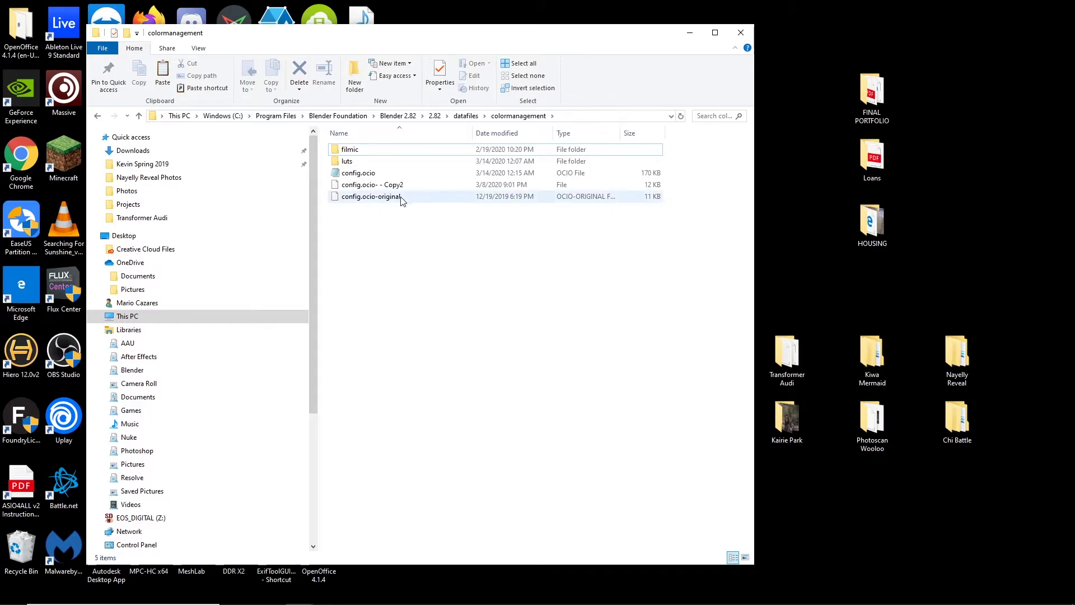
drag(380, 241, 374, 161)
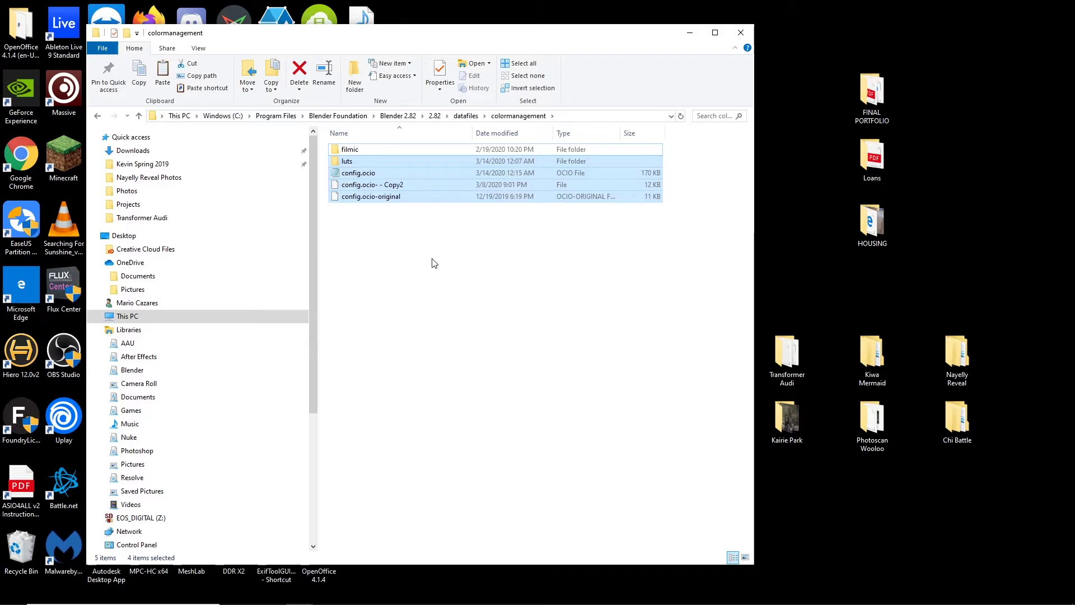
click(417, 244)
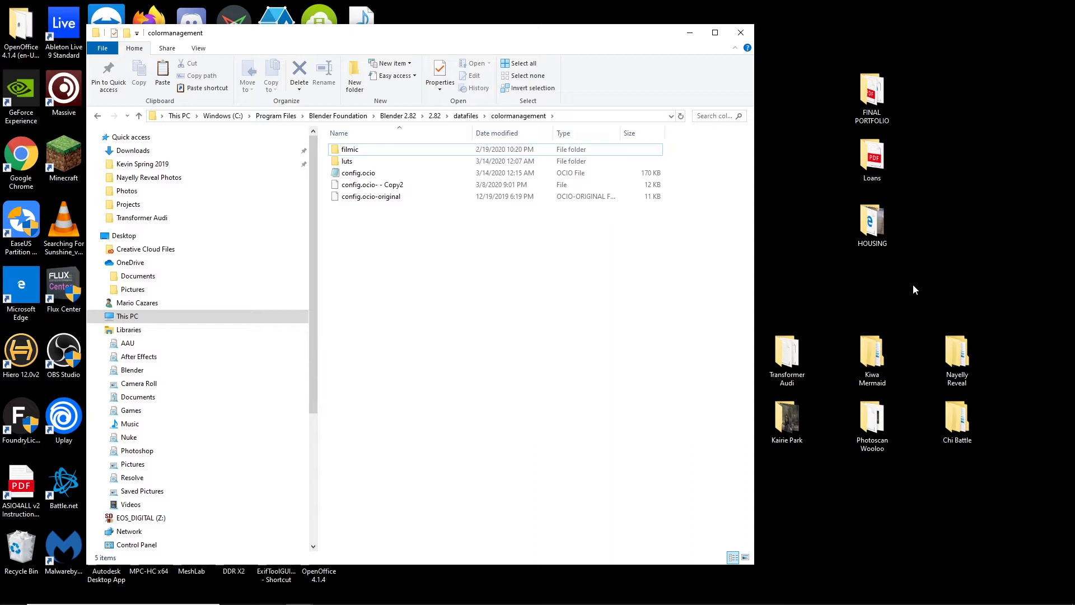
Create a new desktop folder named BACKUP and place it beside HOUSING.
right_click(945, 252)
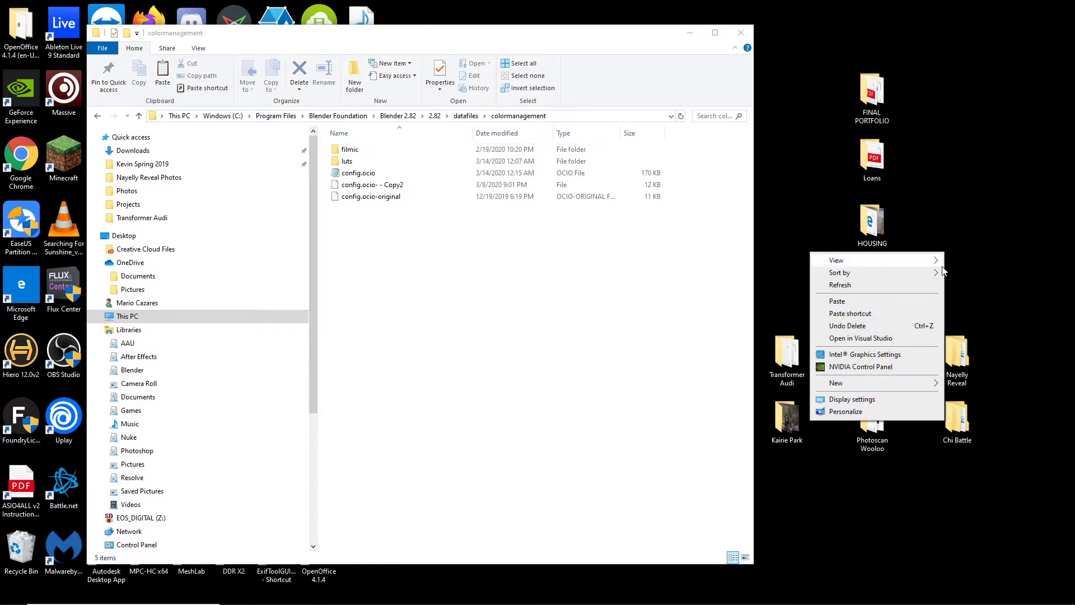
mouse_move(880, 384)
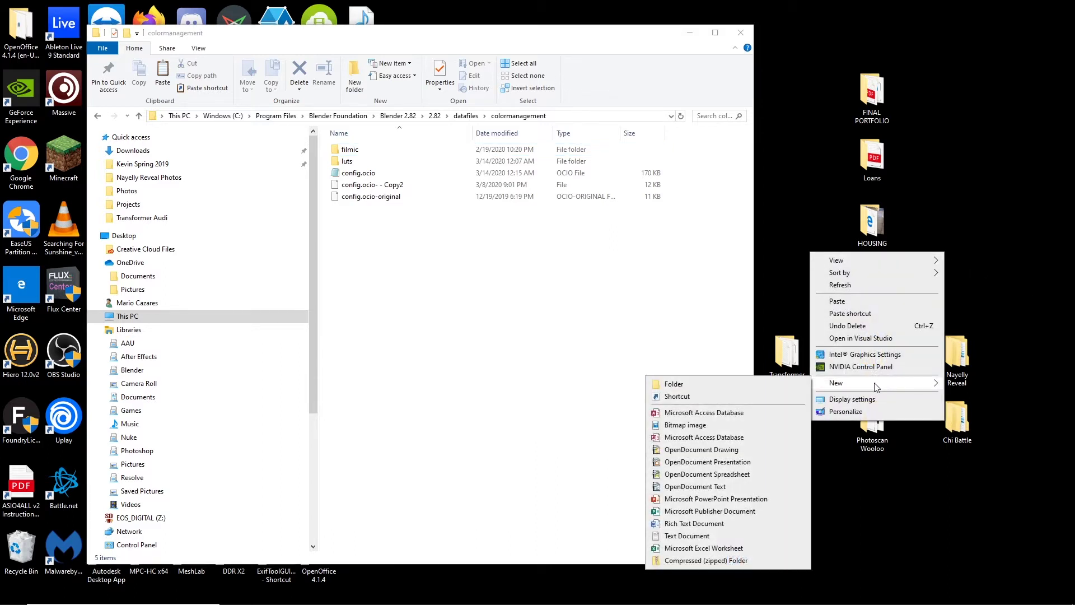
click(763, 385)
text(BACKUP)
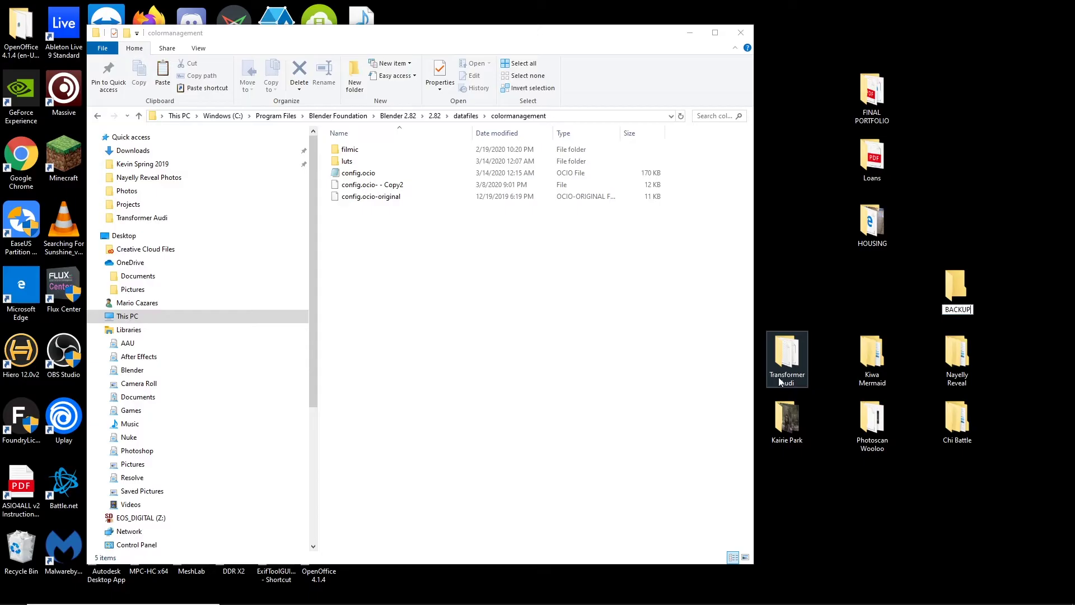
key(Return)
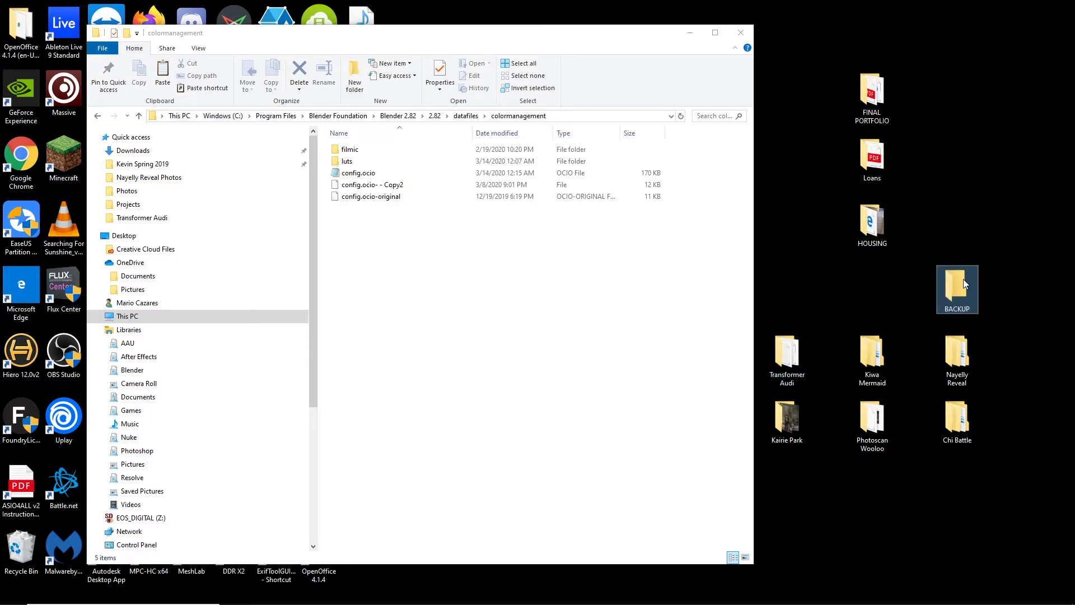
drag(957, 286, 957, 223)
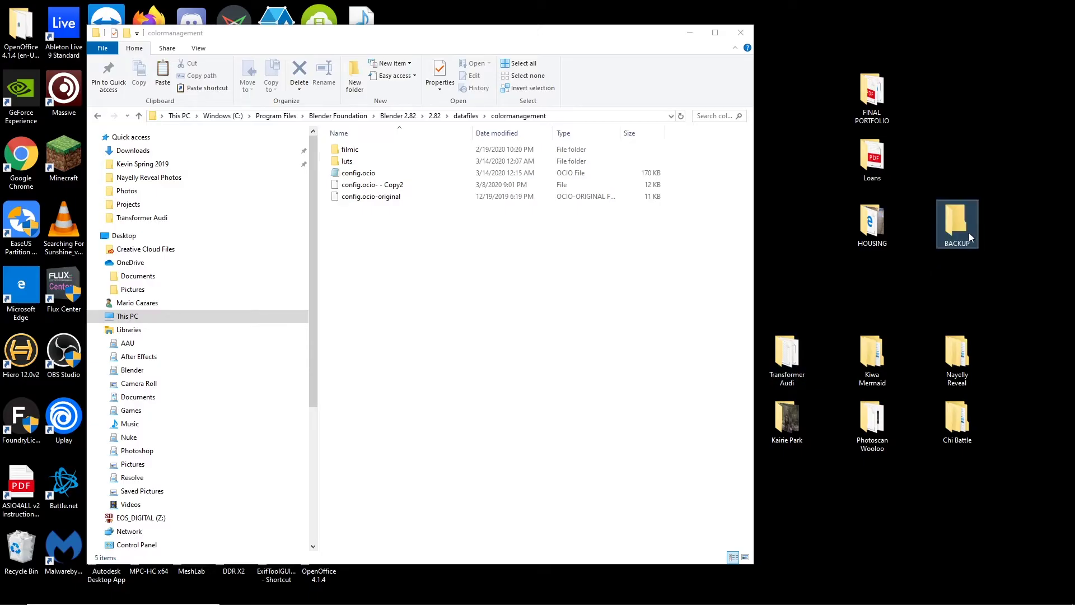
Copy all five colormanagement items into the BACKUP folder.
click(372, 174)
drag(376, 221, 368, 148)
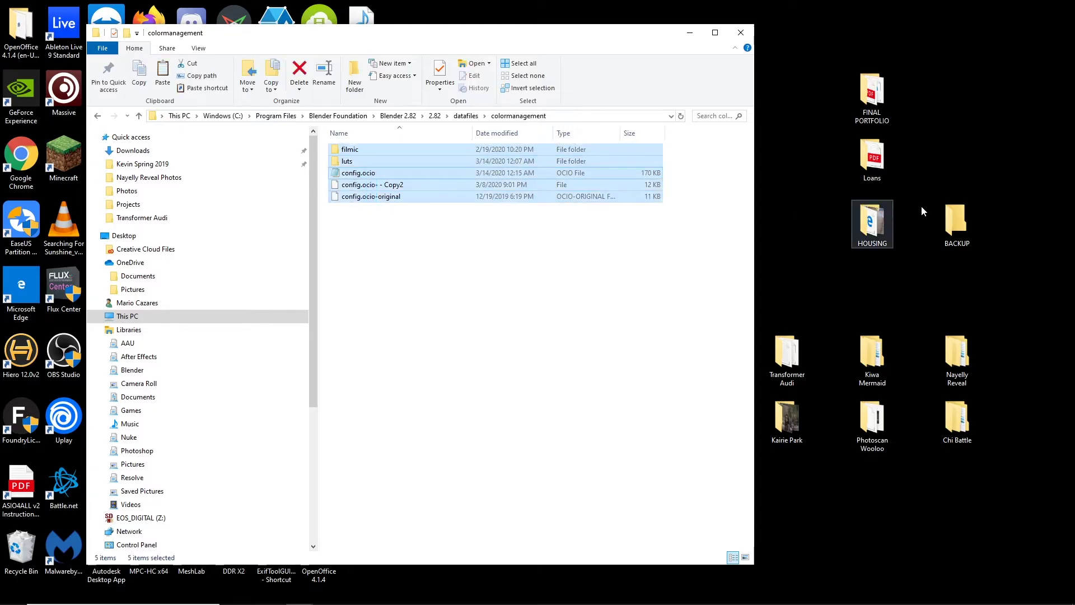
click(947, 224)
double_click(955, 219)
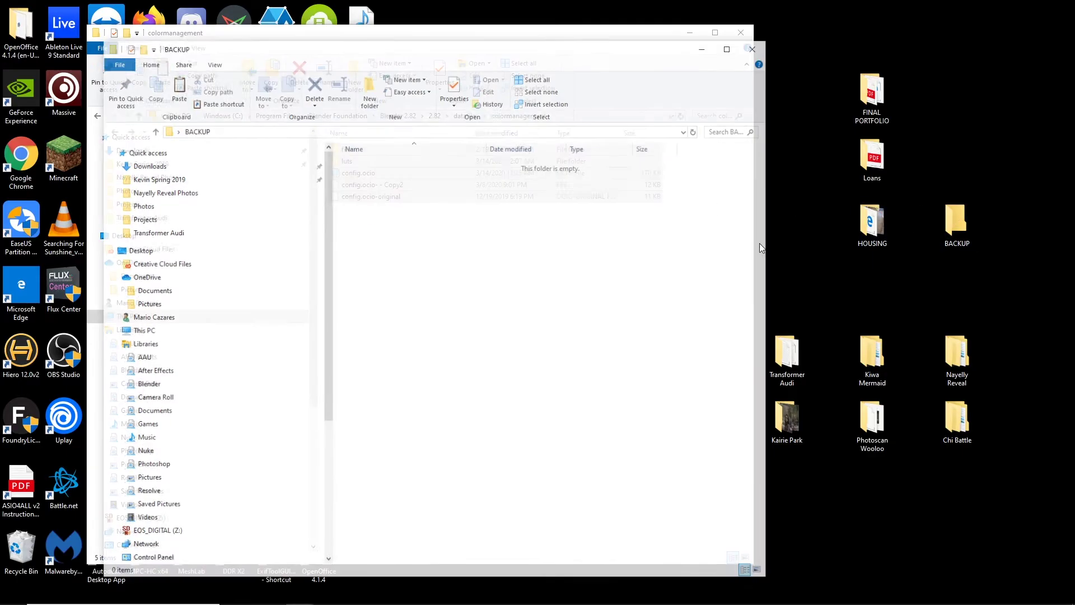
key(ctrl+v)
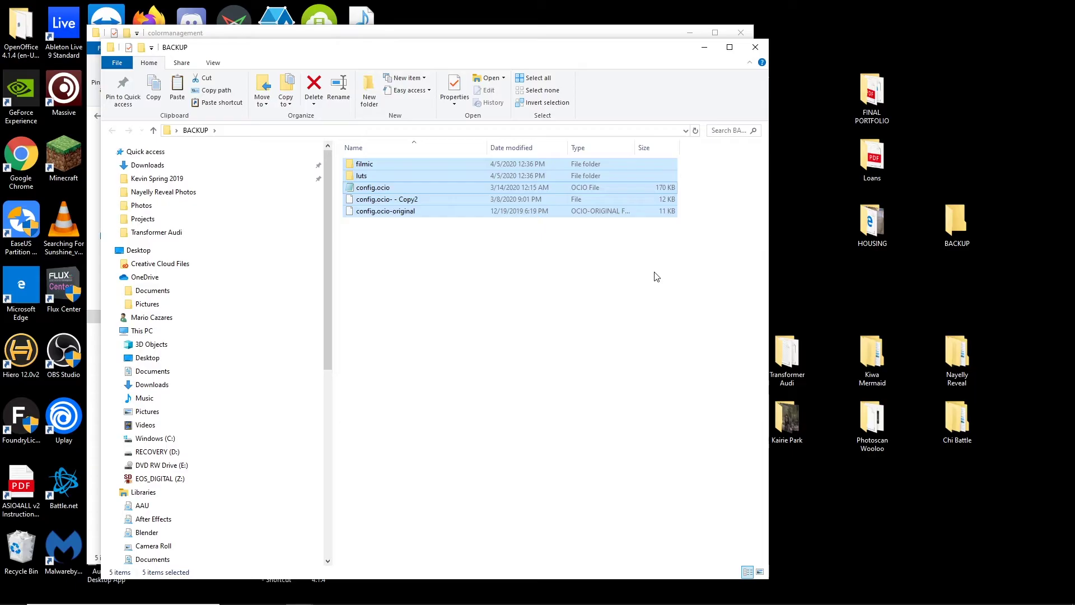
Close BACKUP and delete all five items from colormanagement, granting delete permission.
click(756, 48)
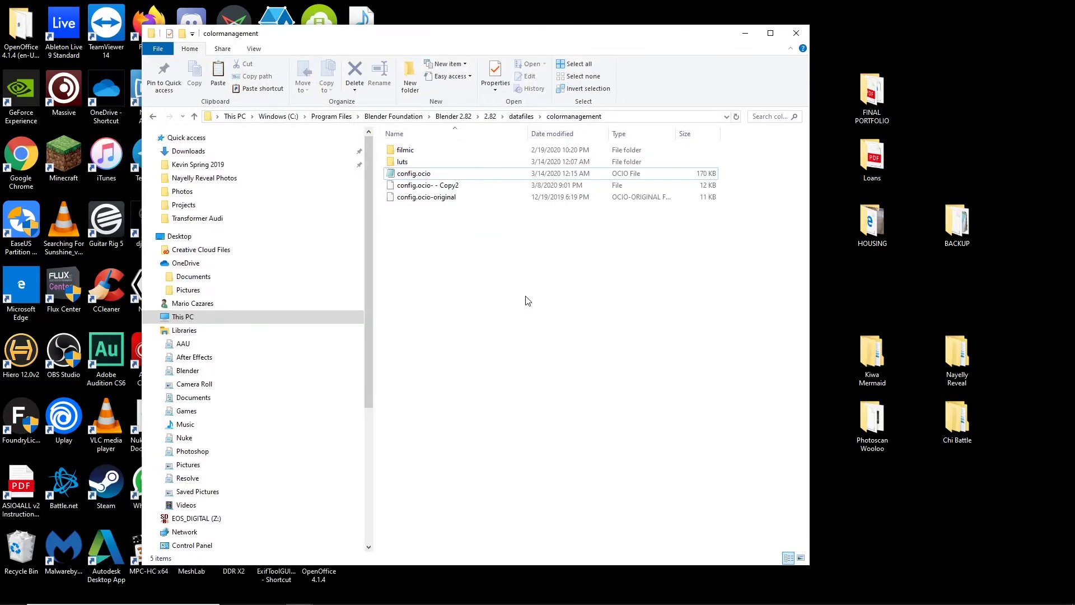
drag(497, 267, 397, 140)
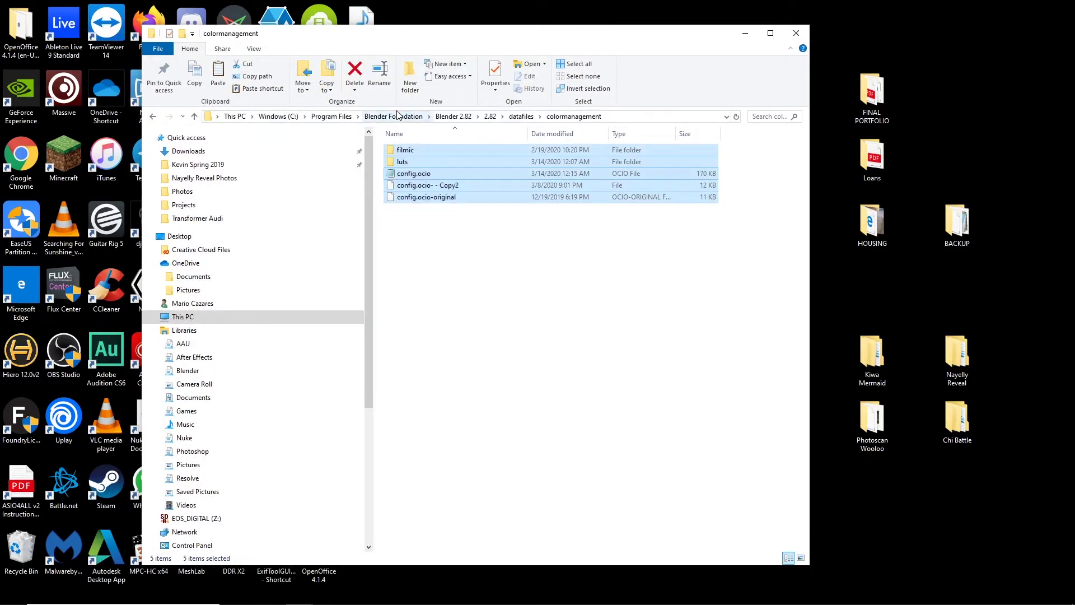
key(Delete)
key(Return)
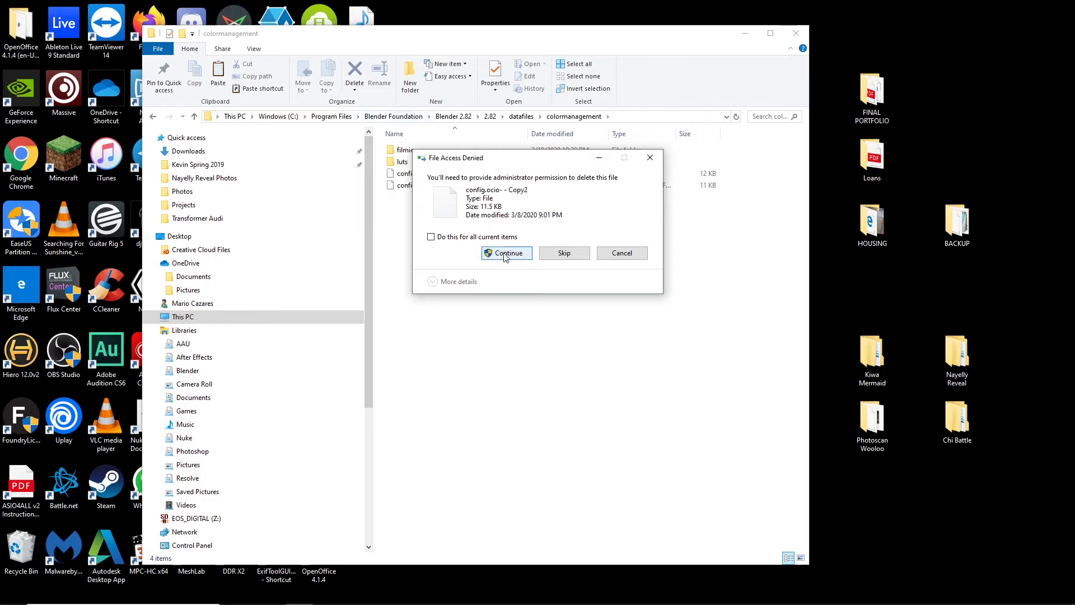
click(505, 254)
click(506, 255)
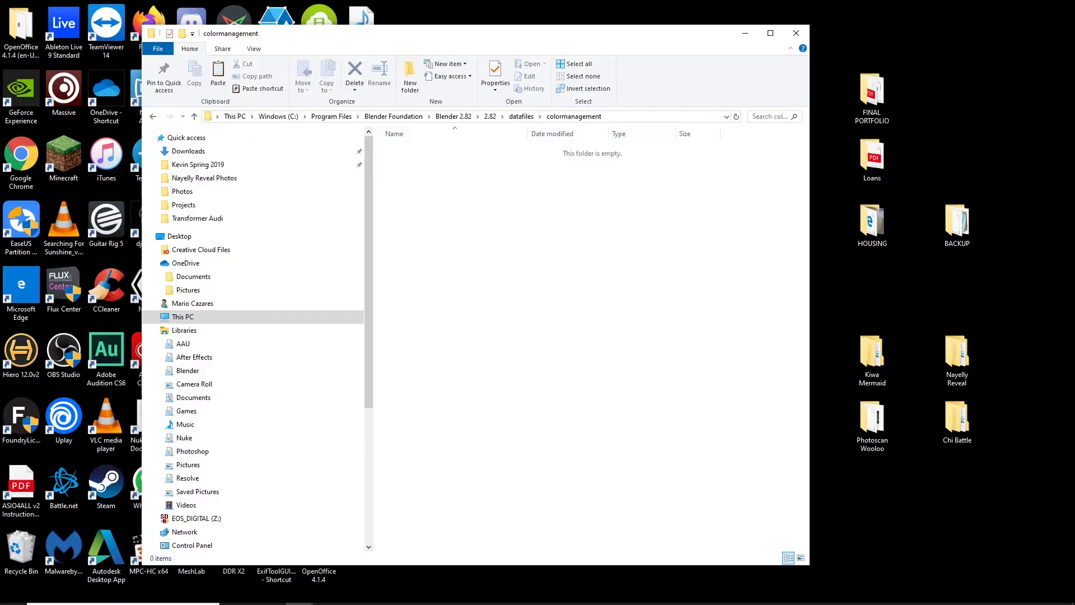
Download the OpenColorIO-Configs aces-1.1 repository from GitHub as a ZIP.
click(367, 594)
scroll(914, 228, down, 3)
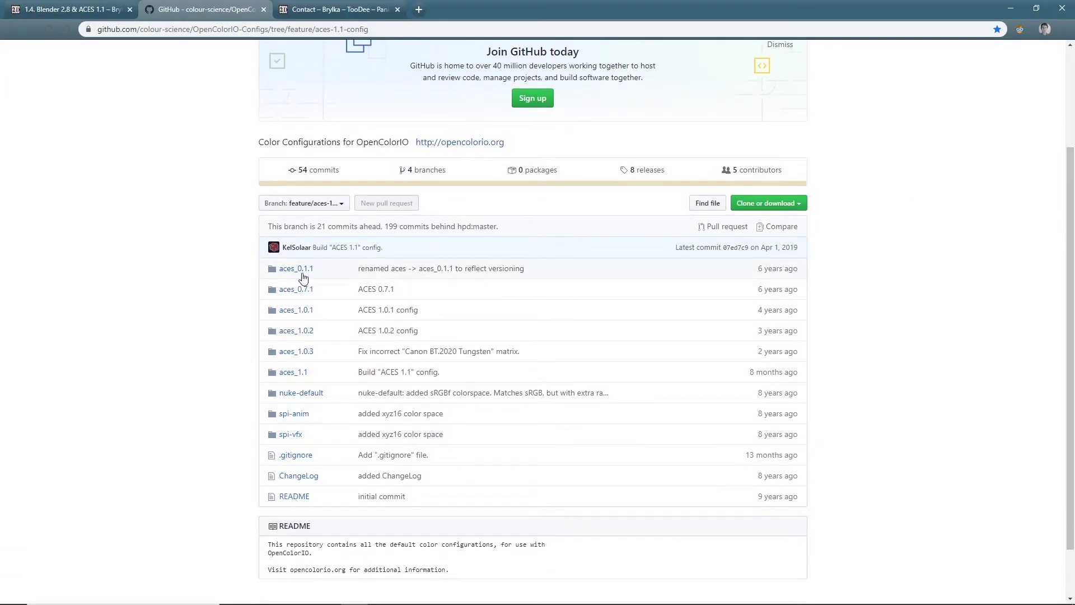
scroll(806, 312, up, 2)
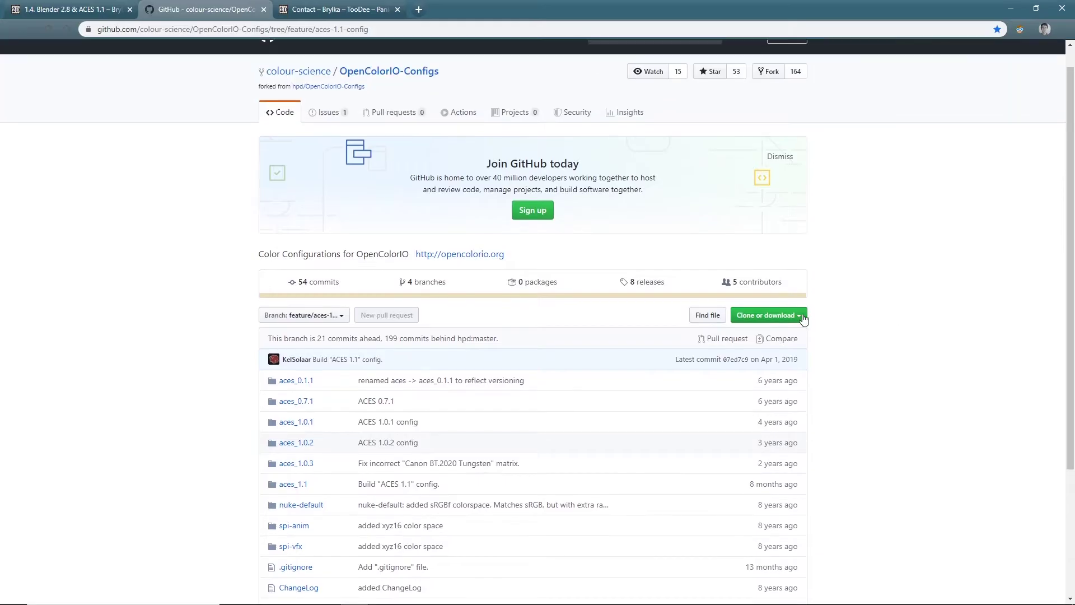
click(798, 315)
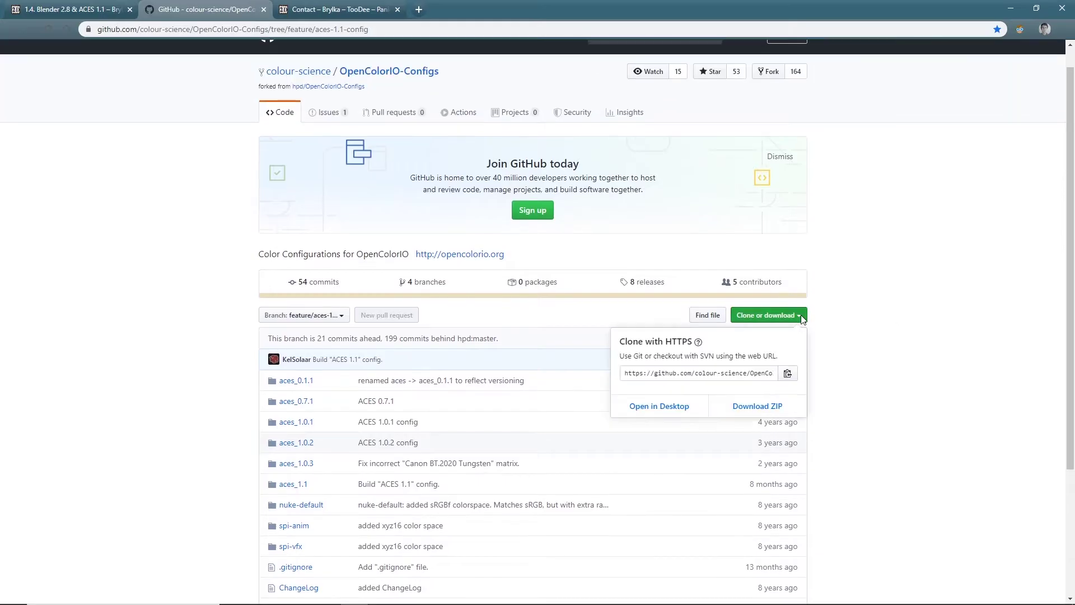
click(784, 411)
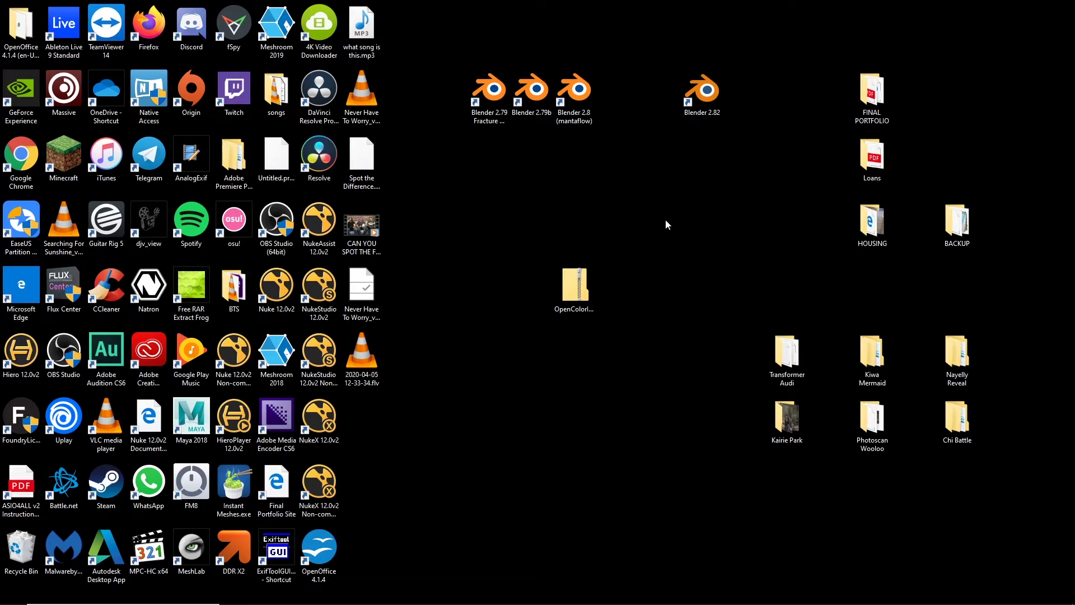
Extract the downloaded zip into the suggested desktop folder.
drag(657, 222, 529, 346)
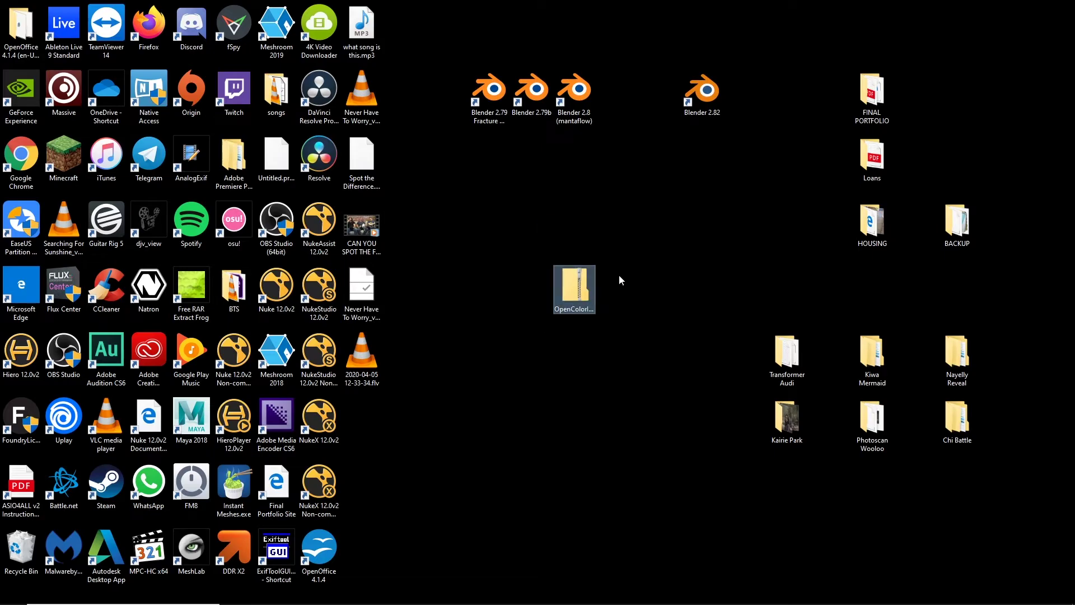
right_click(576, 289)
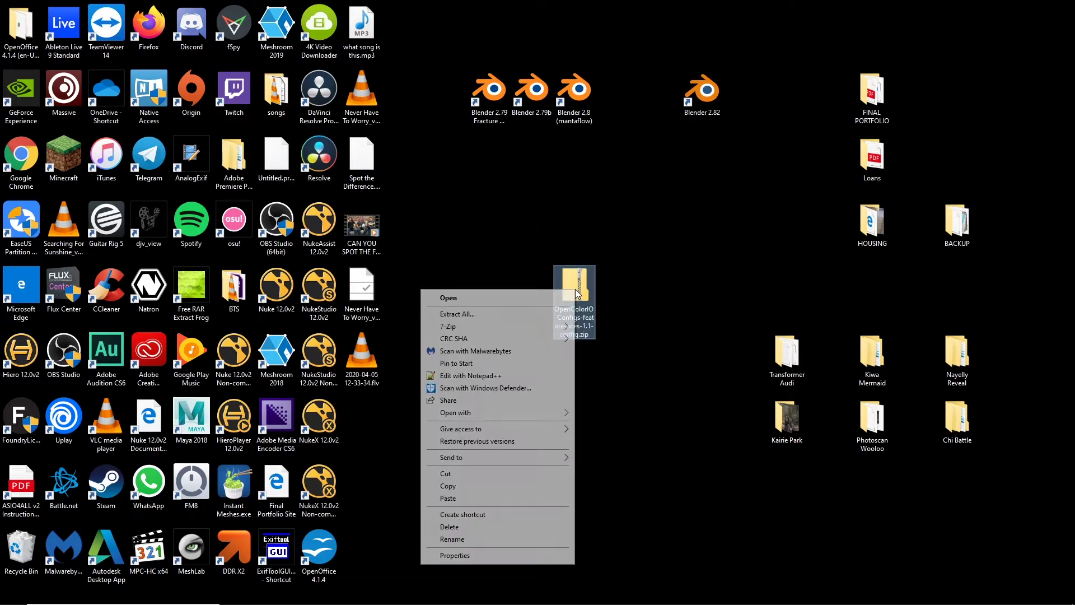
click(538, 313)
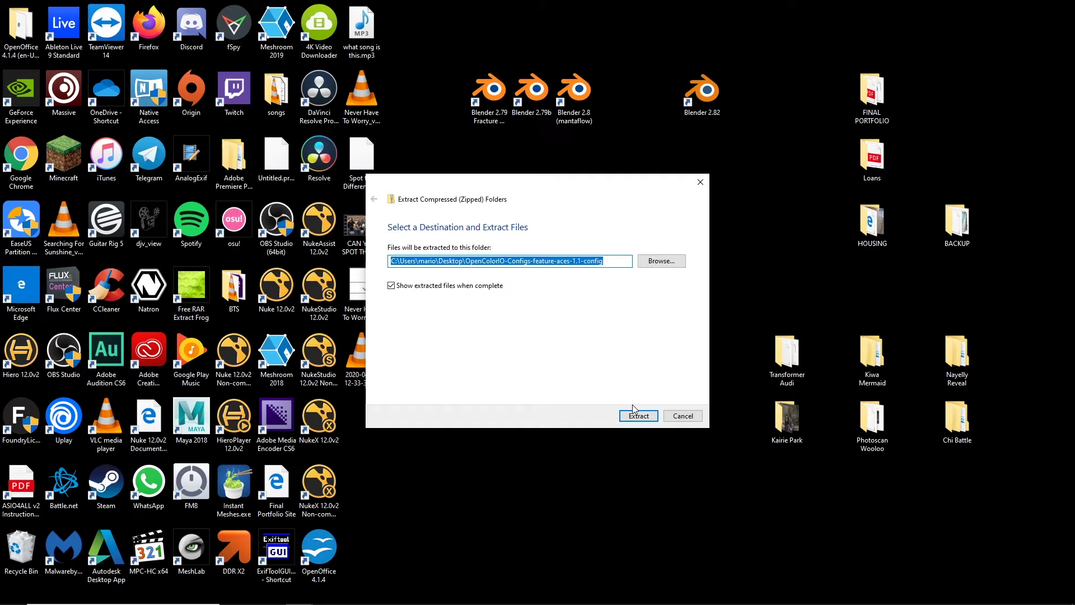
click(637, 415)
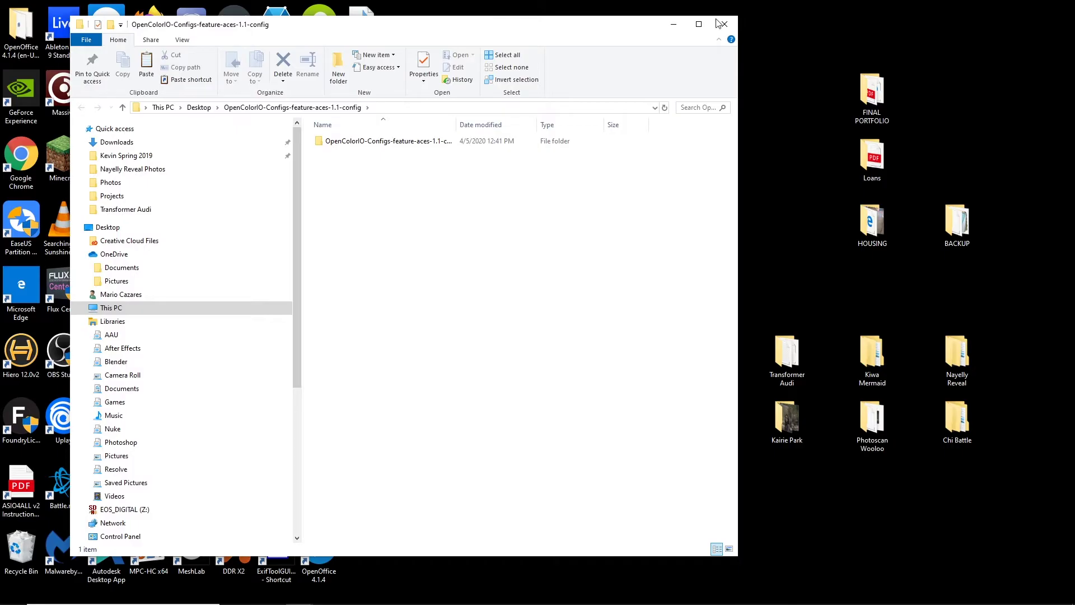
Delete the eleven items in the extracted OpenColorIO-Configs folder, keeping only aces_1.1.
double_click(388, 142)
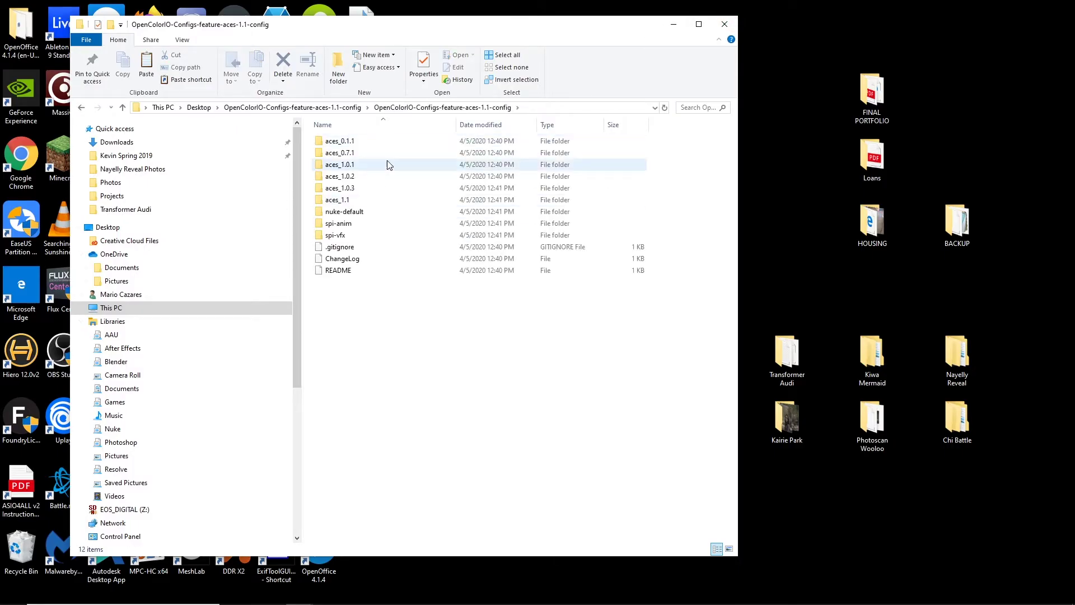
drag(361, 295, 355, 150)
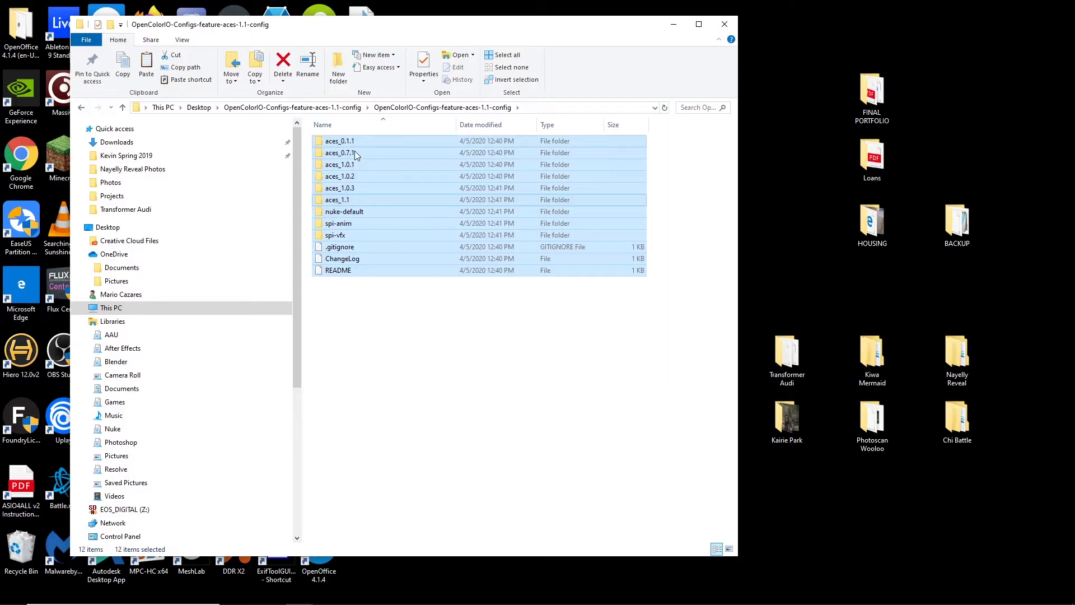
ctrl+click(378, 201)
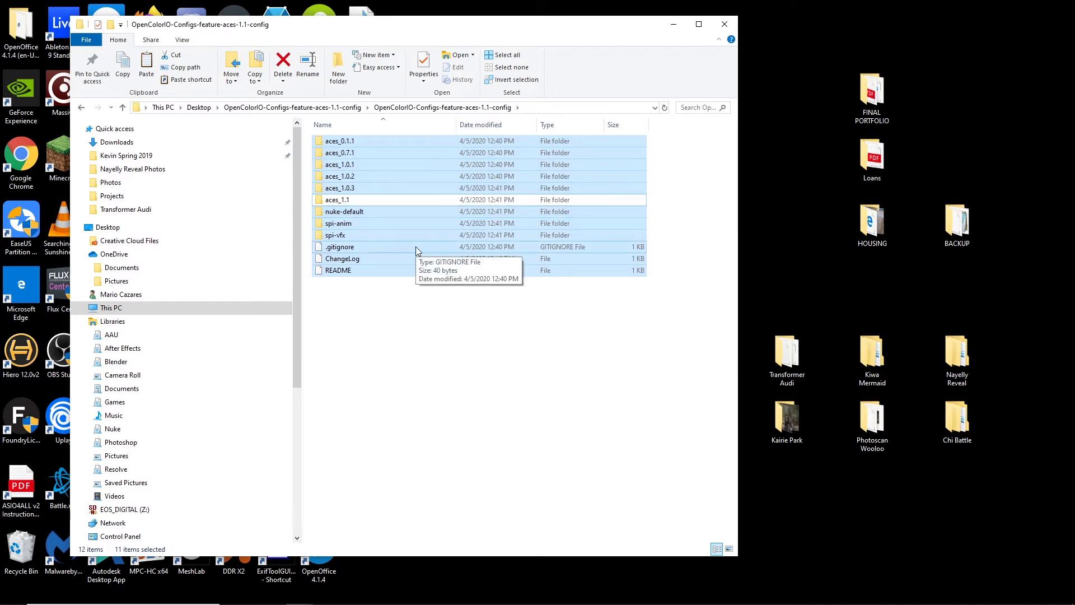
key(Delete)
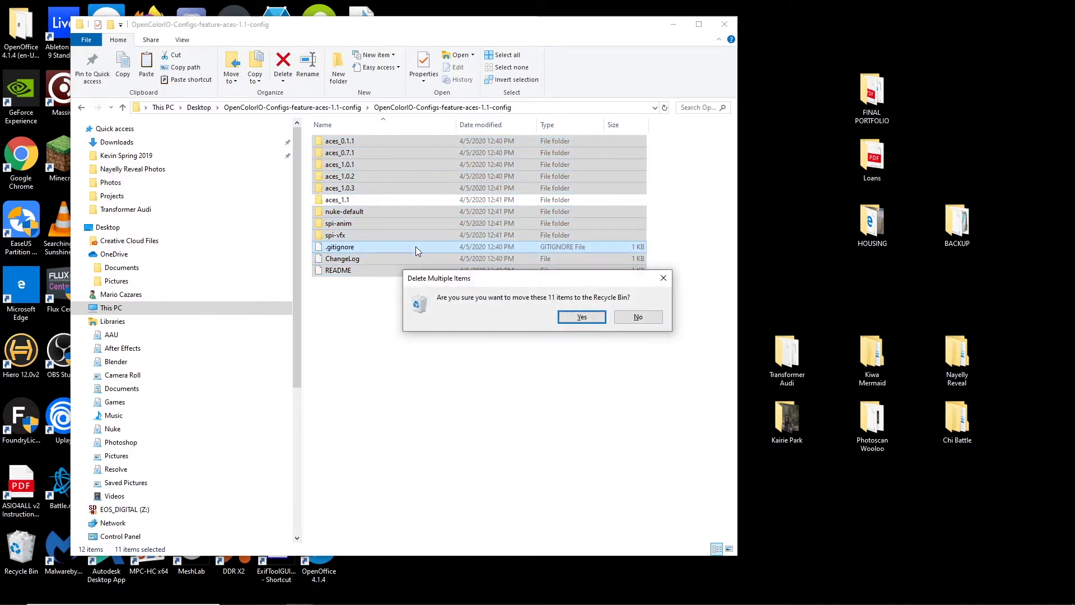
key(Return)
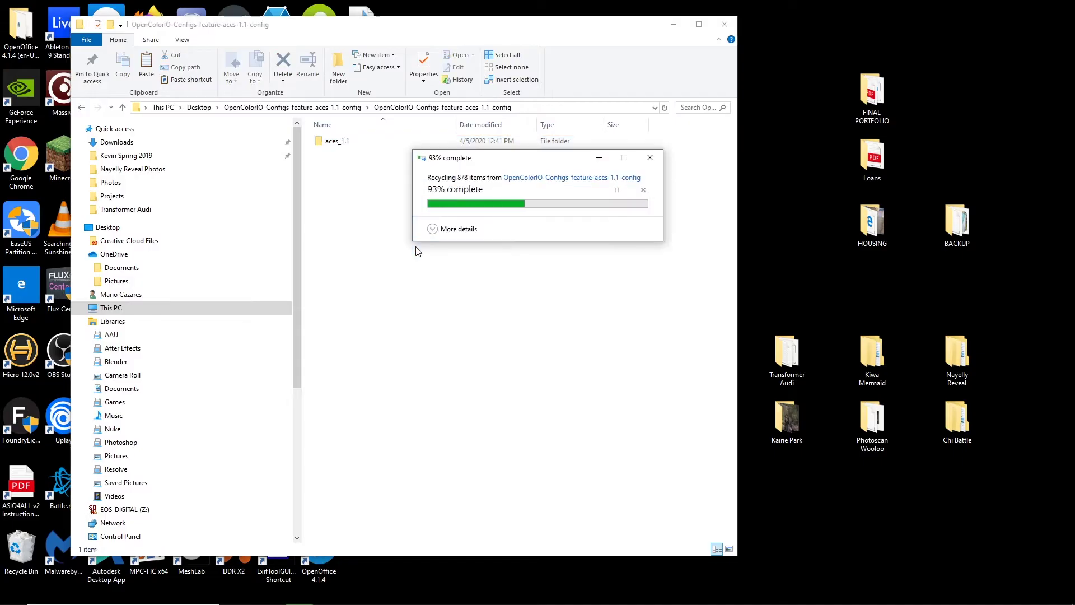
Select and copy the five items in the aces_1.1 folder.
double_click(337, 142)
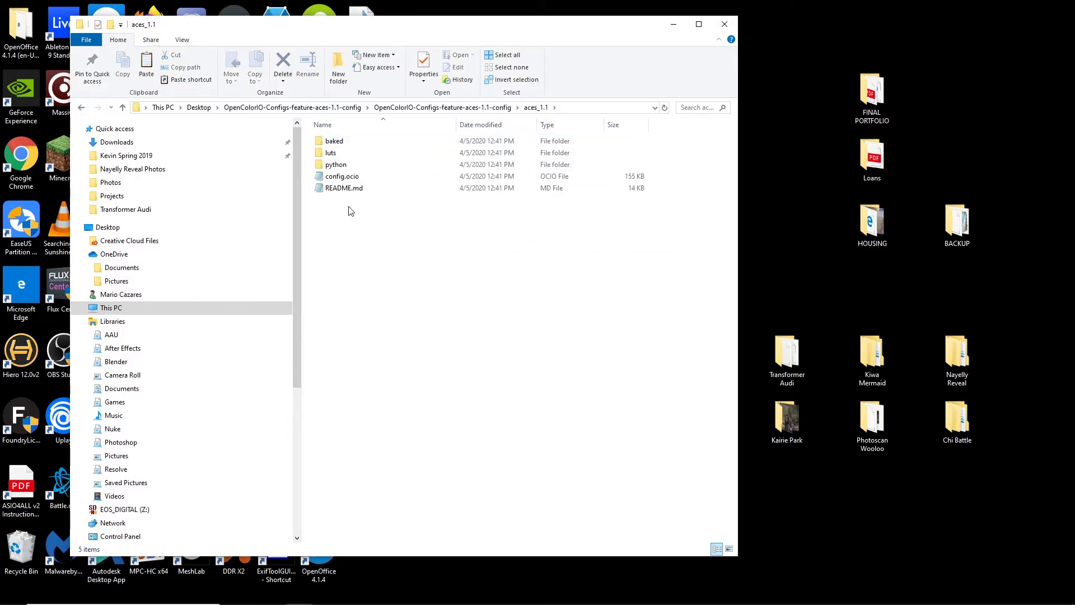
drag(370, 218, 337, 124)
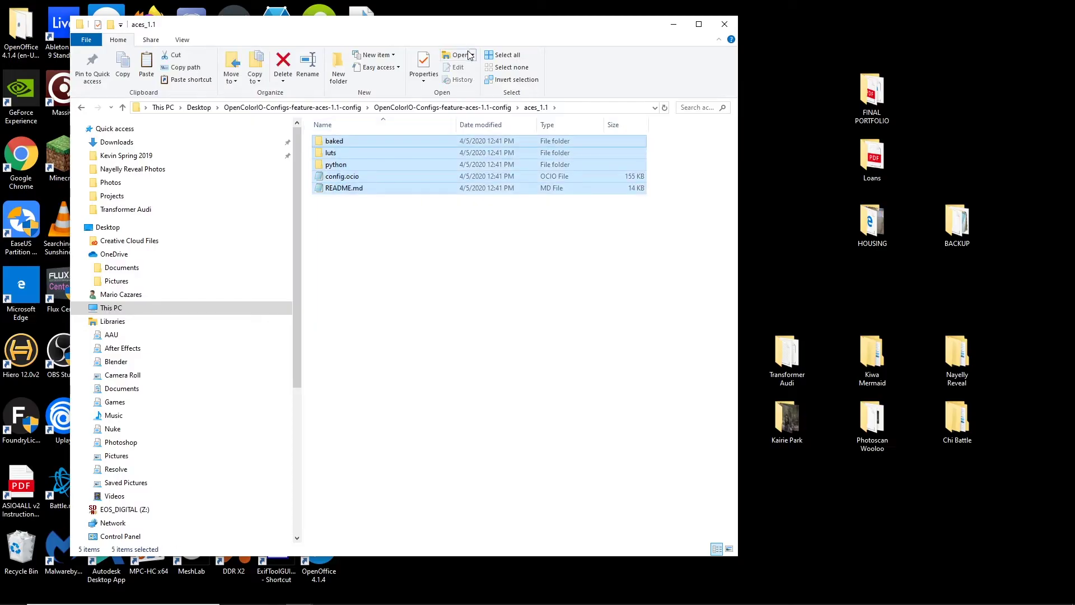
drag(465, 36, 490, 66)
click(384, 240)
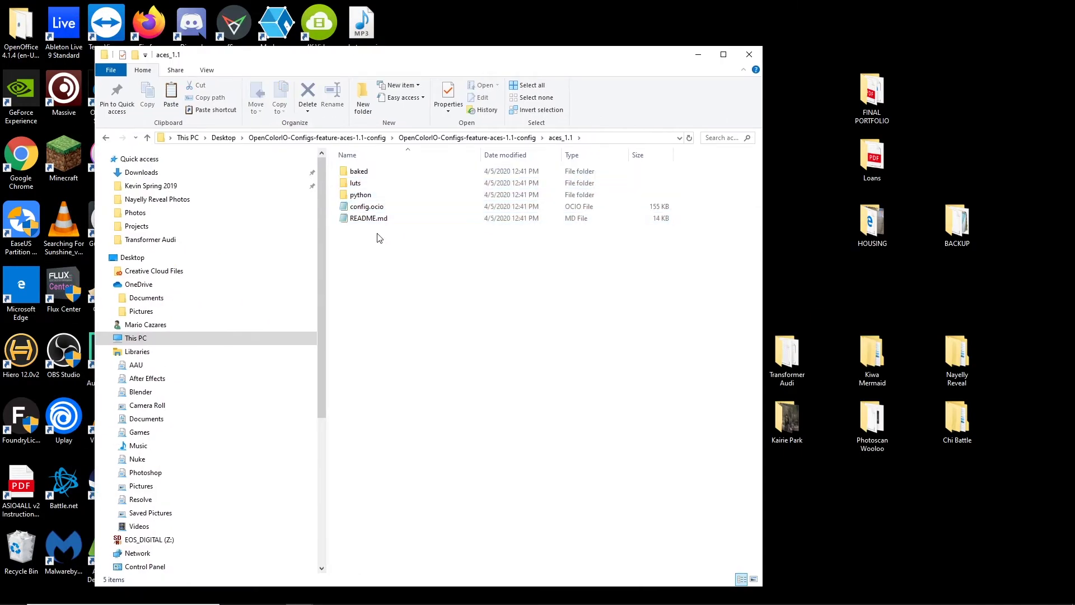
drag(391, 242, 354, 170)
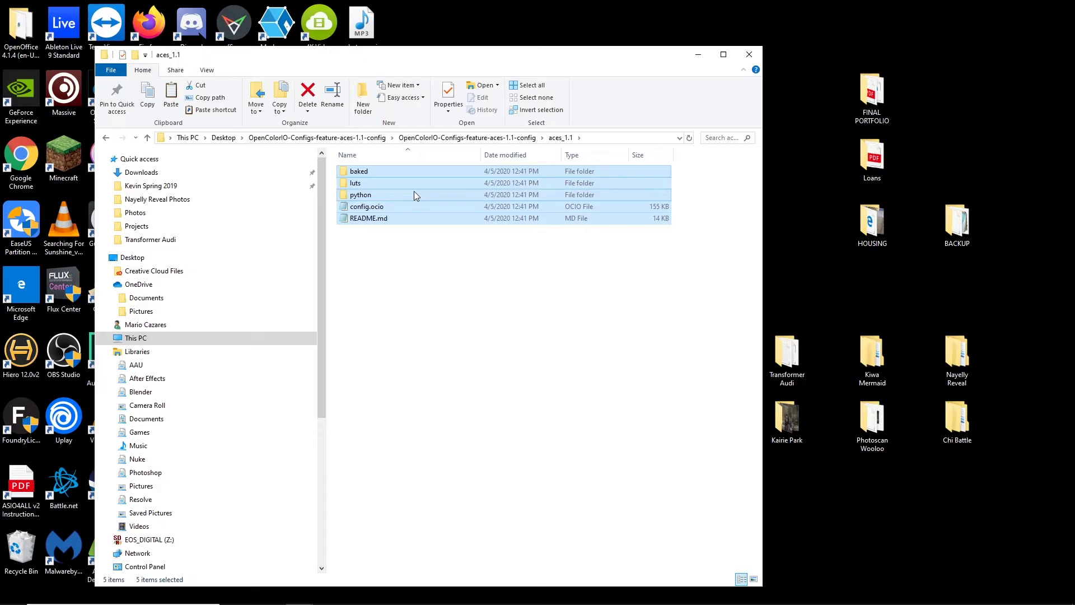
click(697, 58)
Paste the aces_1.1 items into Blender 2.82's colormanagement folder, granting administrator permission.
mouse_move(308, 598)
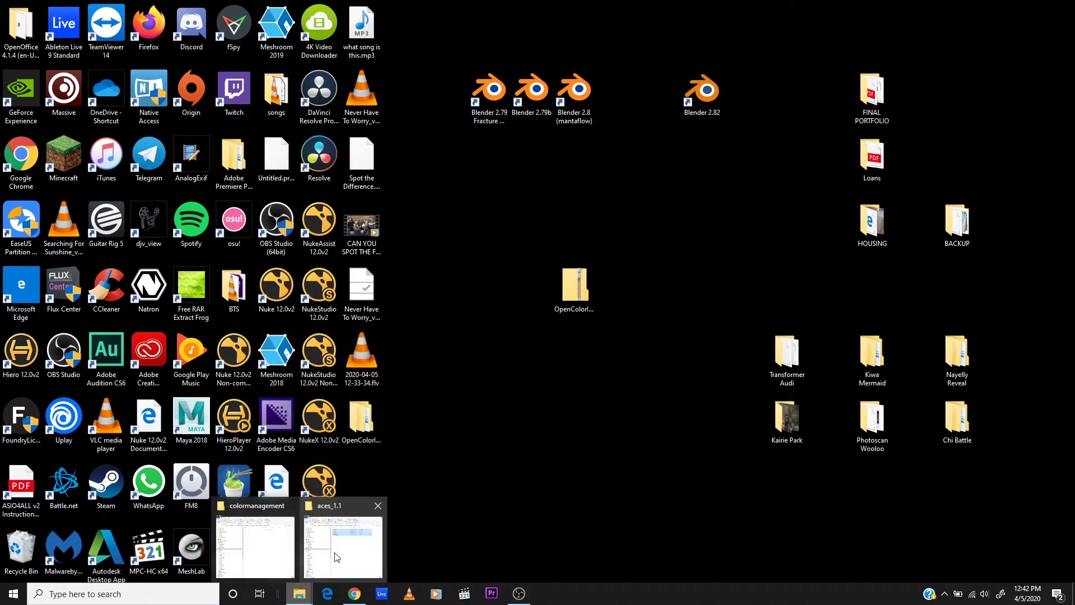
click(236, 537)
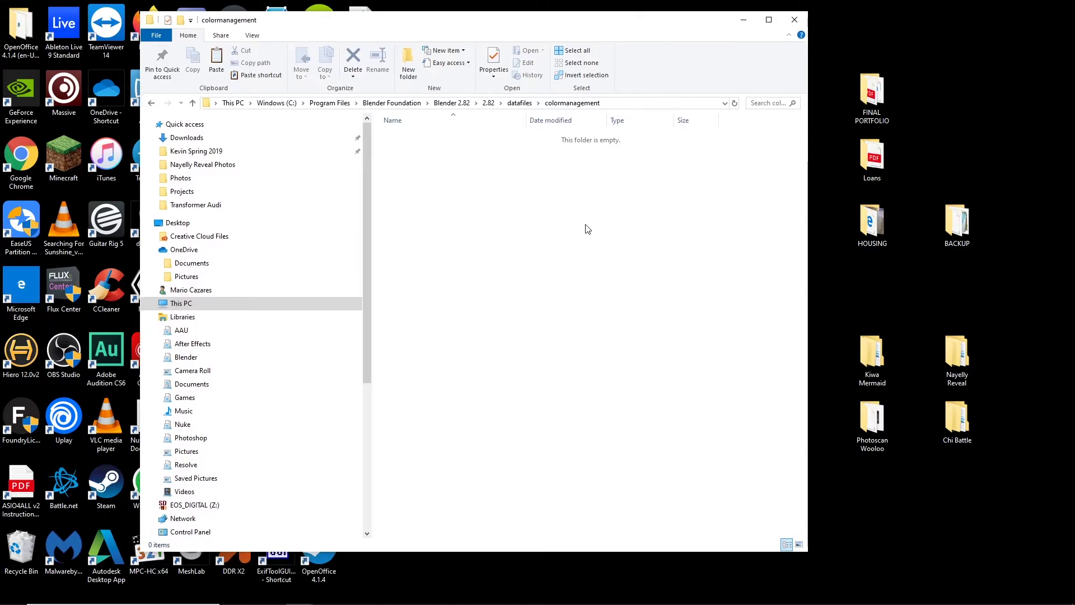
key(ctrl+v)
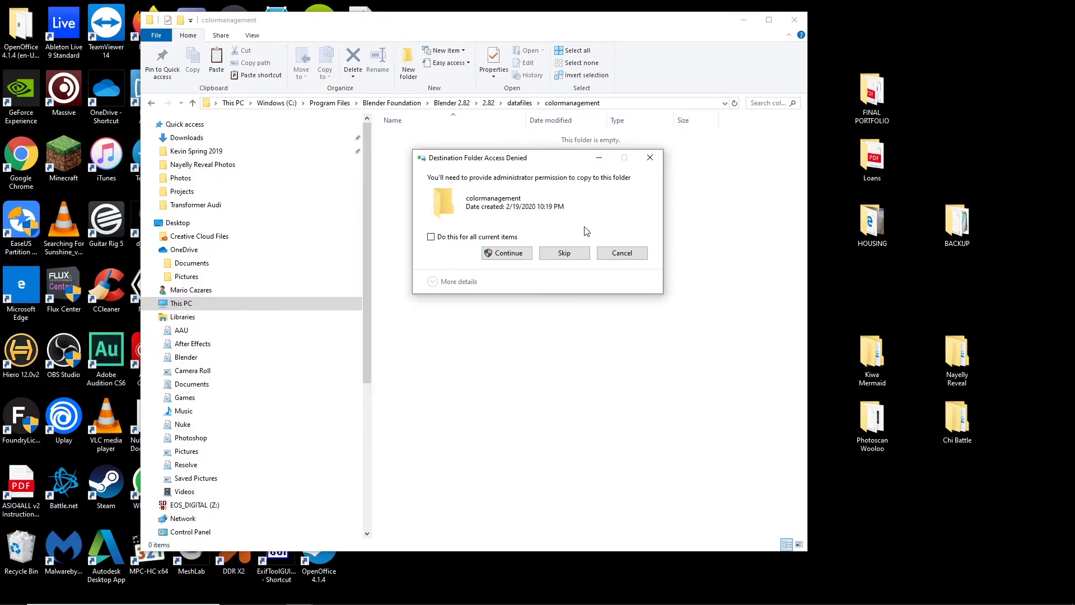
click(514, 257)
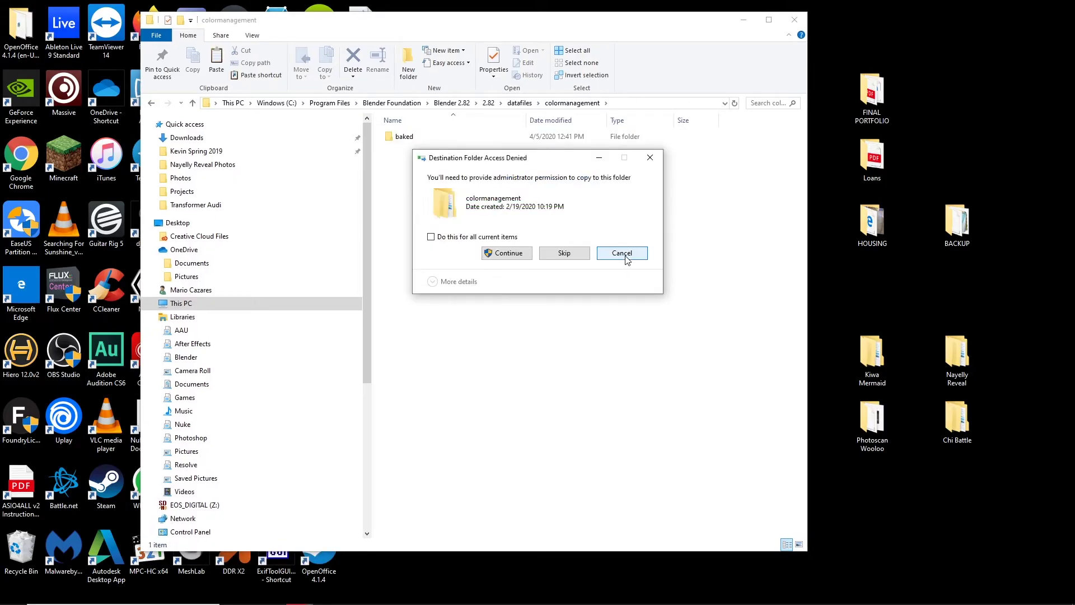
click(507, 253)
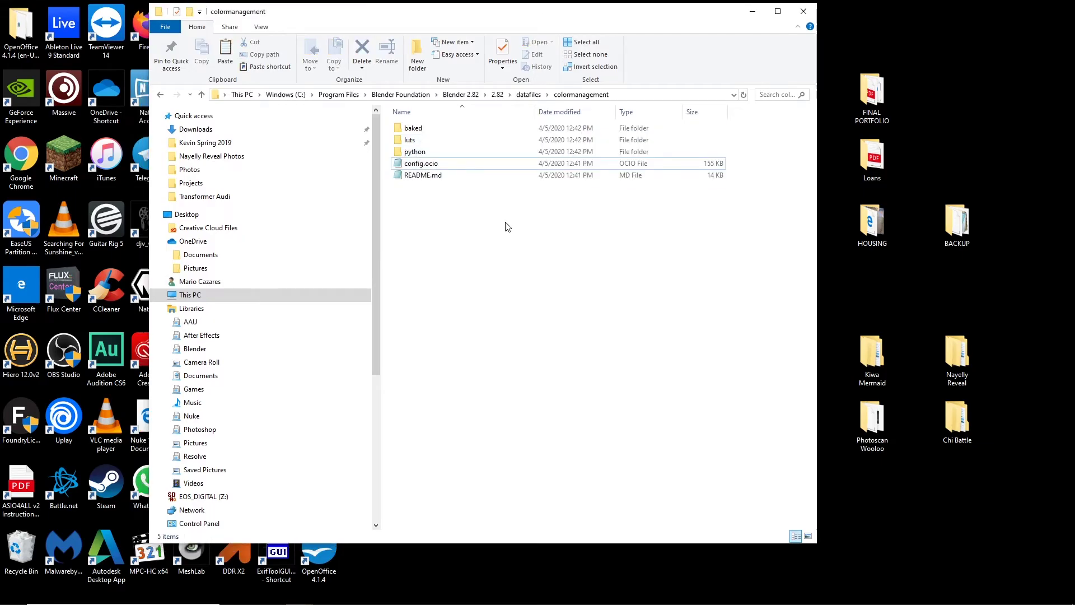
drag(503, 226, 429, 128)
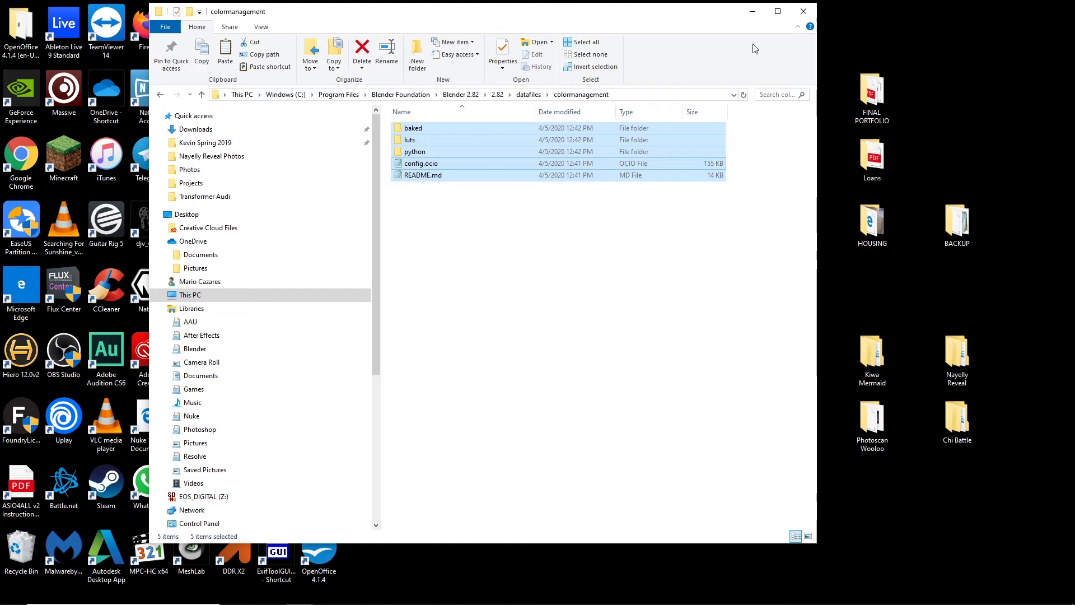
click(752, 11)
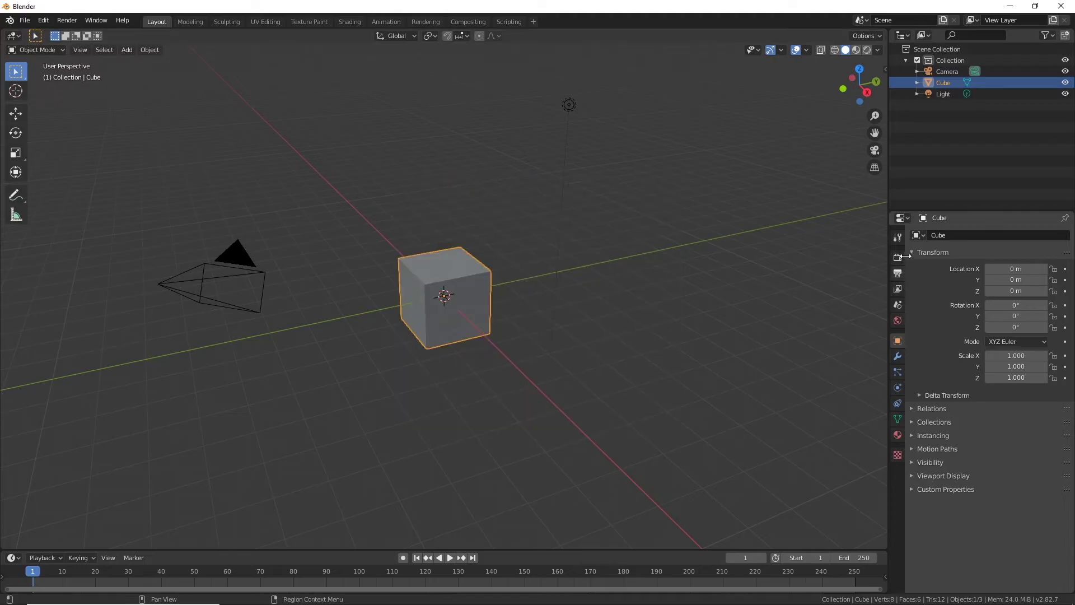
click(899, 257)
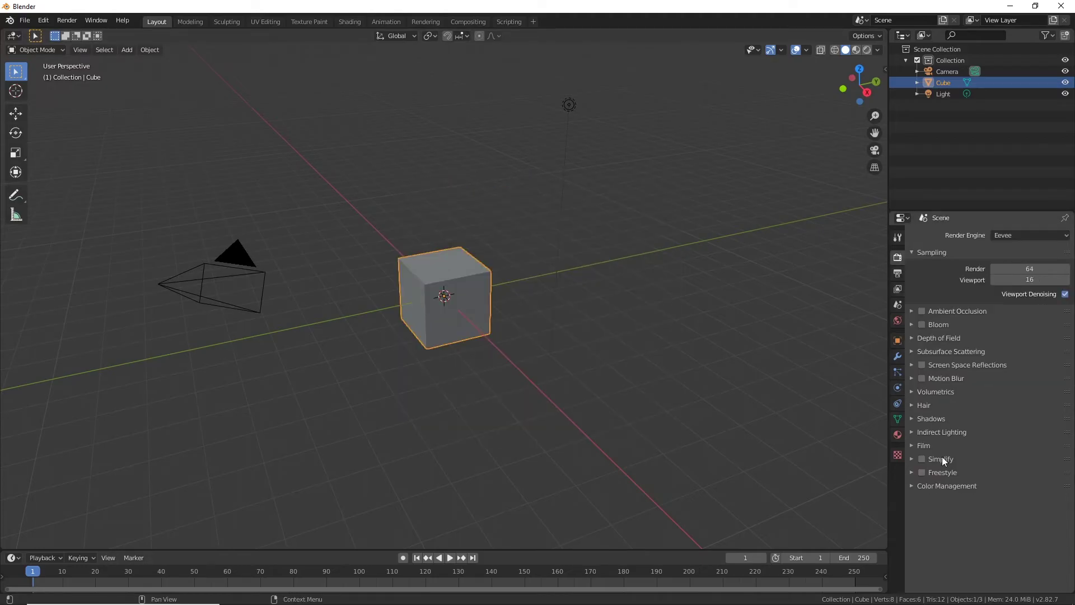
click(931, 487)
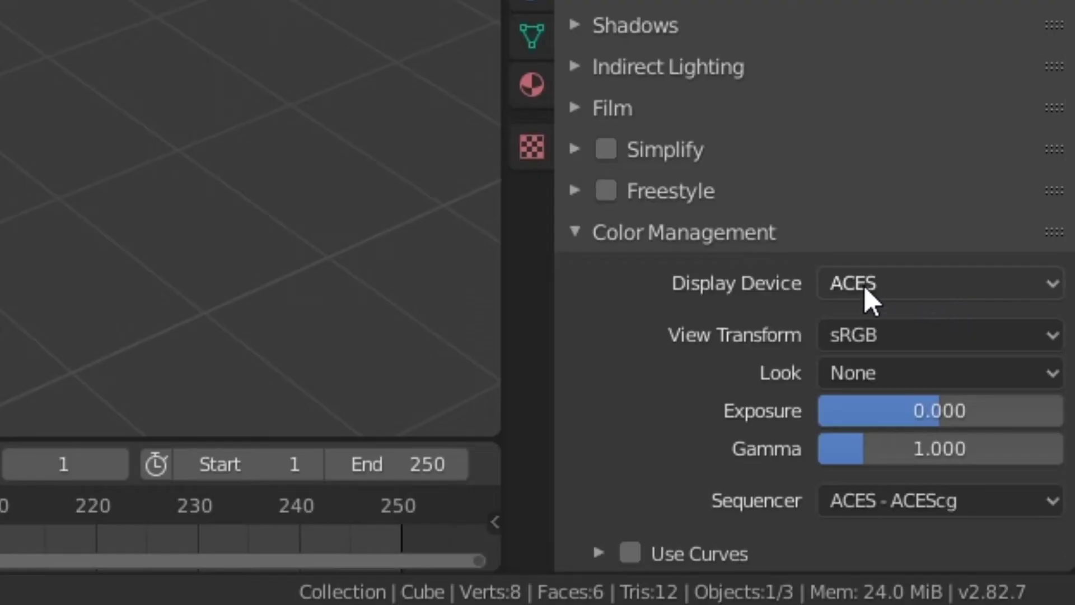
click(1005, 501)
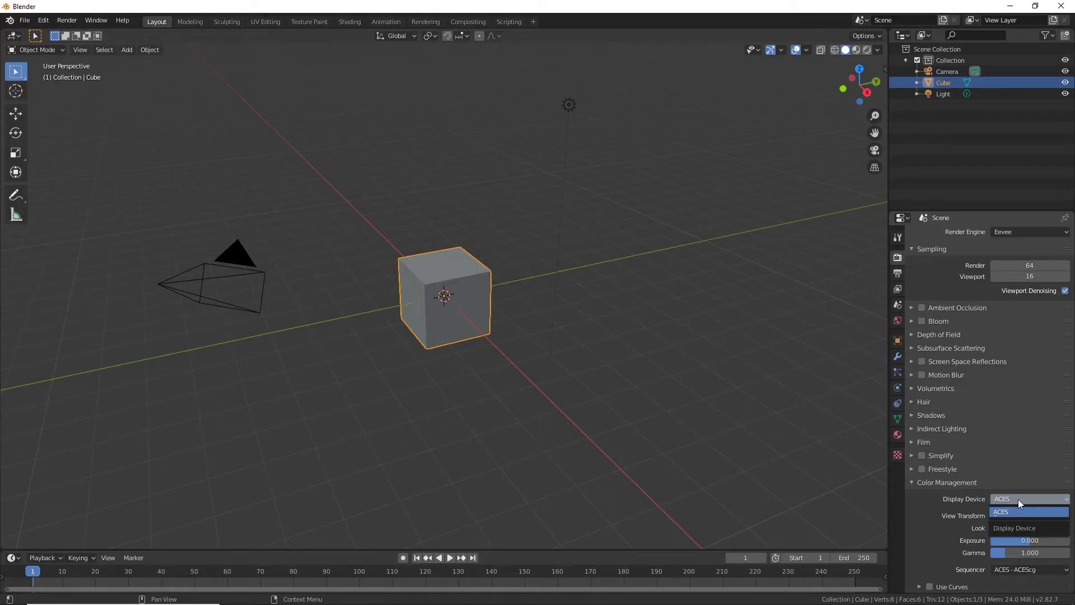
click(1017, 512)
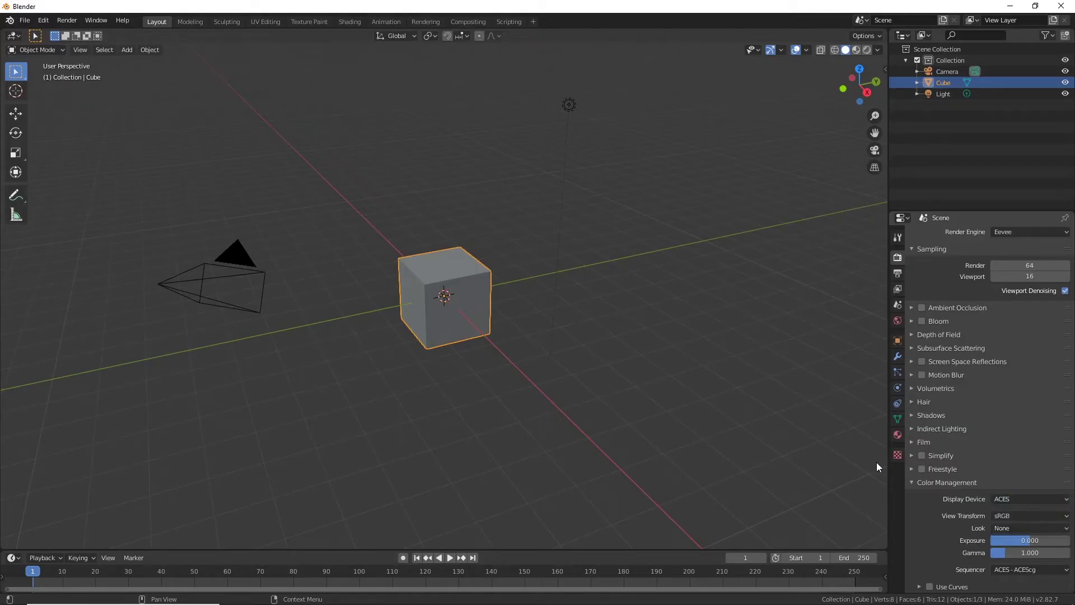
click(1015, 514)
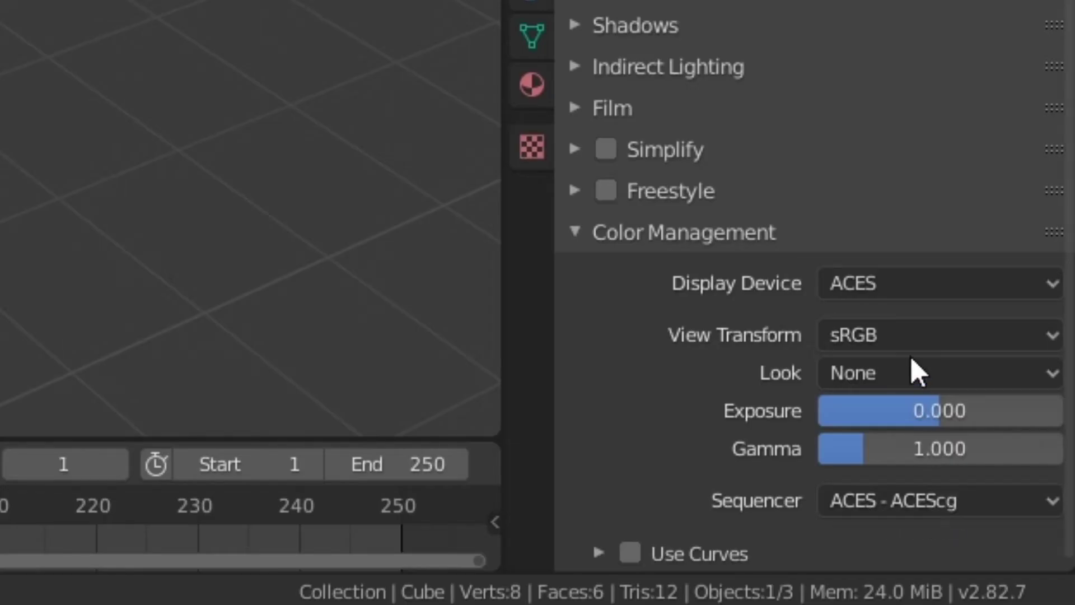
click(867, 339)
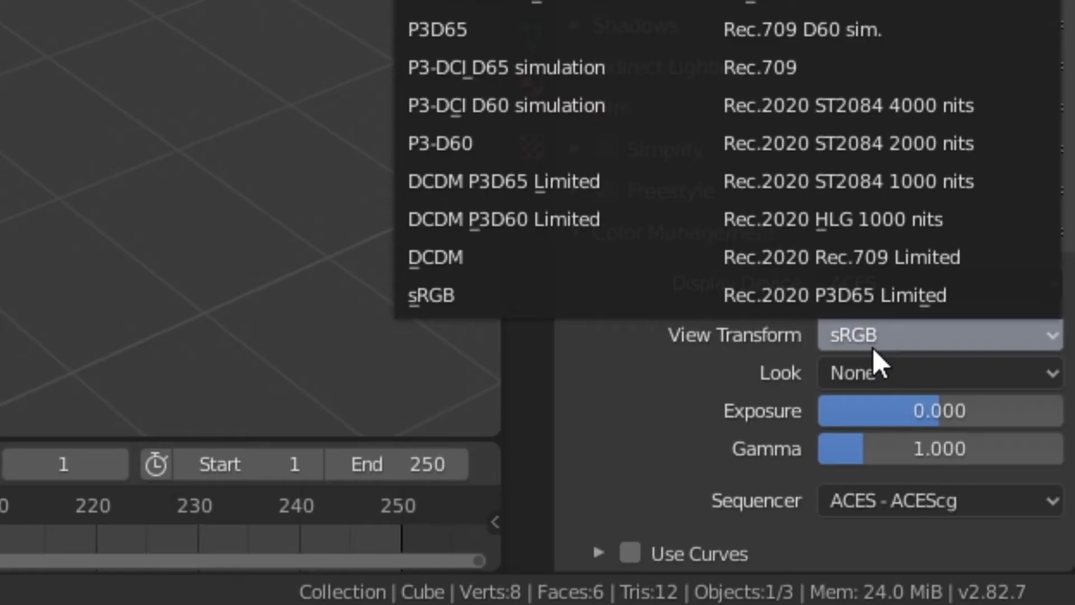
click(872, 346)
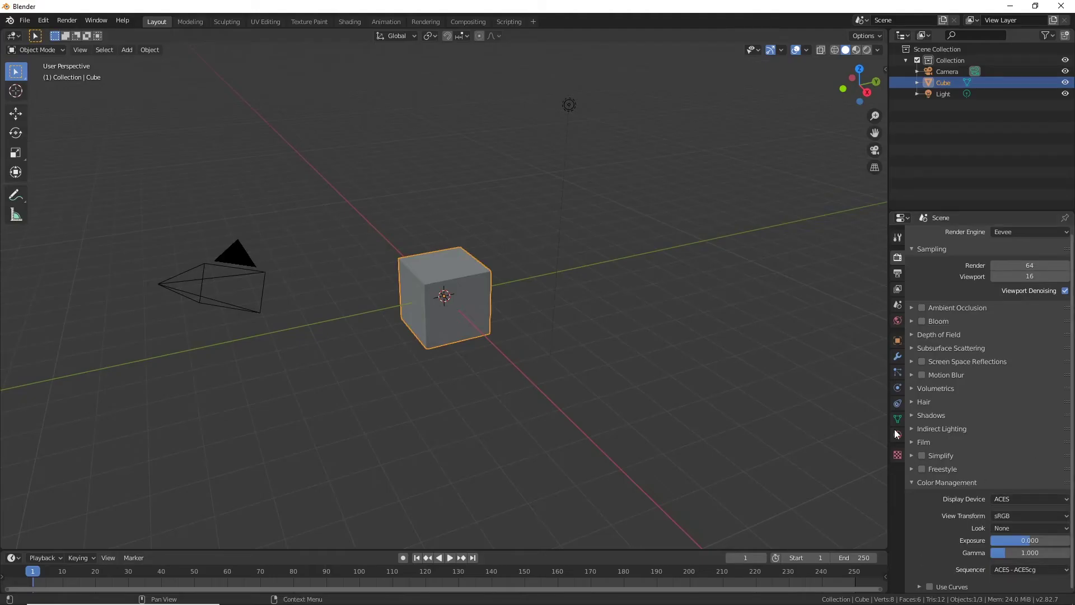
click(897, 341)
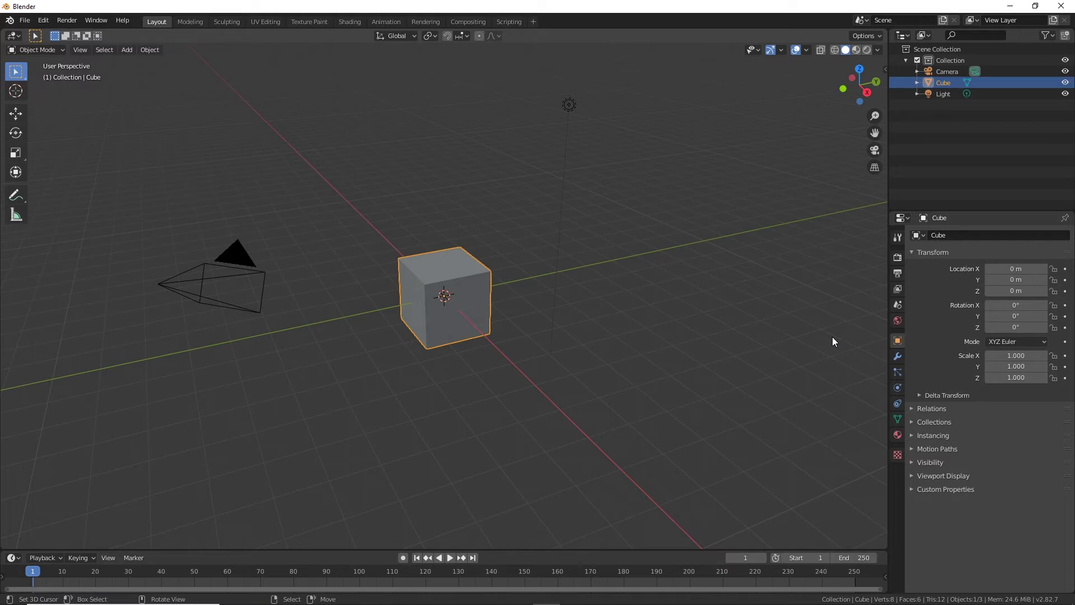
Show the Eevee render settings (64 render, 16 viewport samples) and orbit around the cube.
click(898, 257)
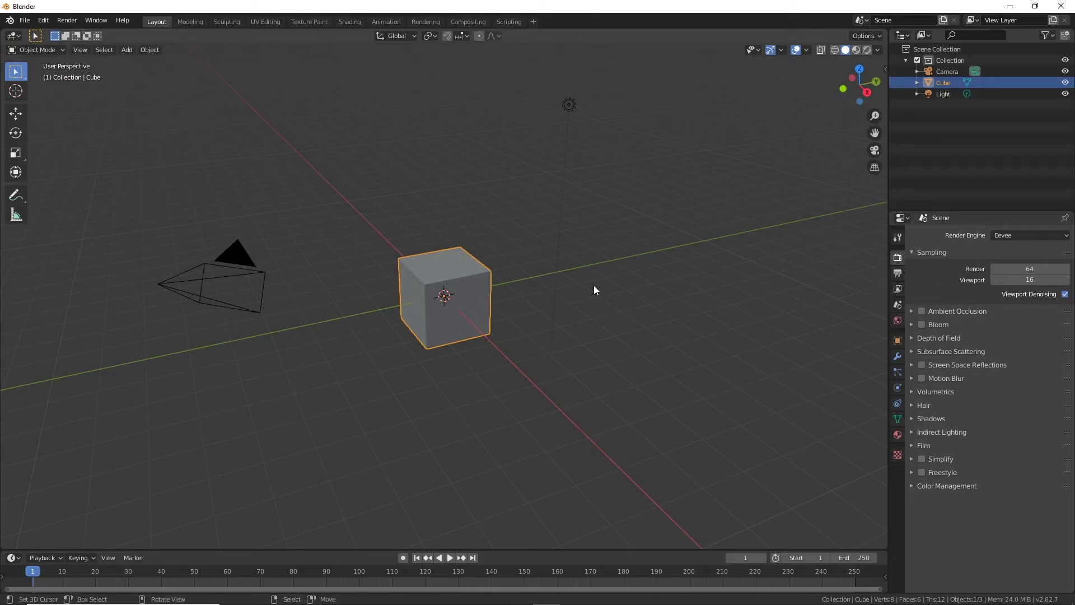
middle_drag(595, 289, 521, 287)
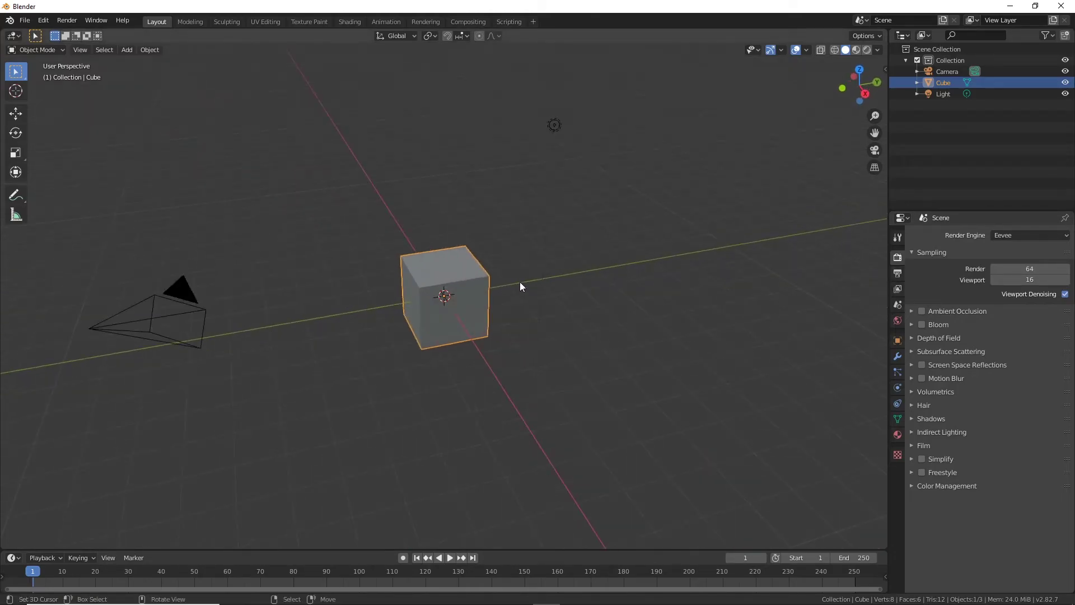
Browse the Preferences Themes 3D View Gradient Colors and inspect the Gradient High/Off colour.
click(43, 21)
click(84, 176)
click(109, 122)
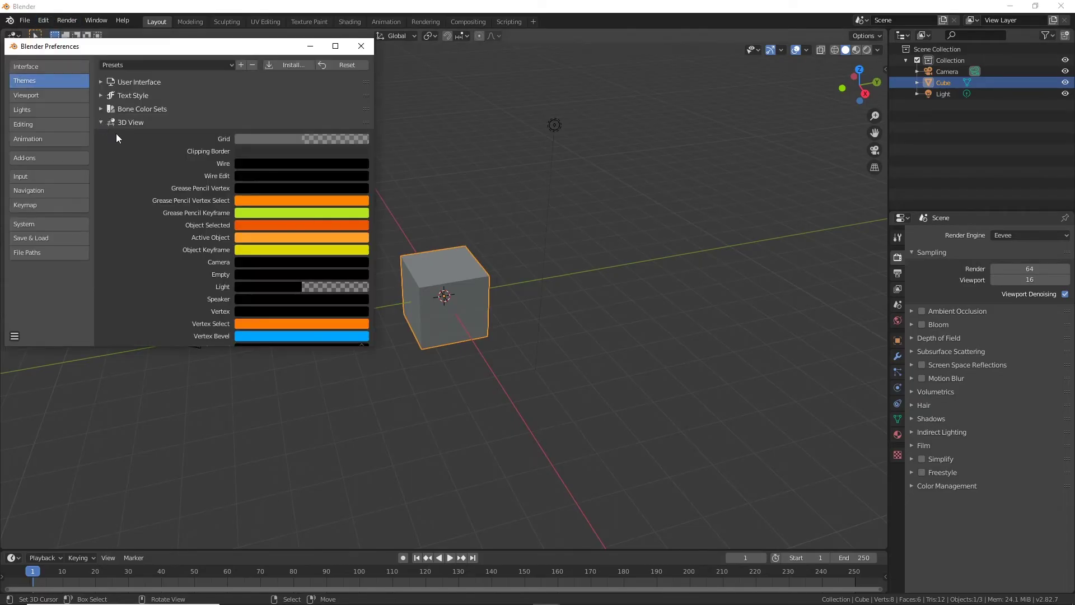
scroll(116, 133, down, 15)
scroll(182, 177, down, 8)
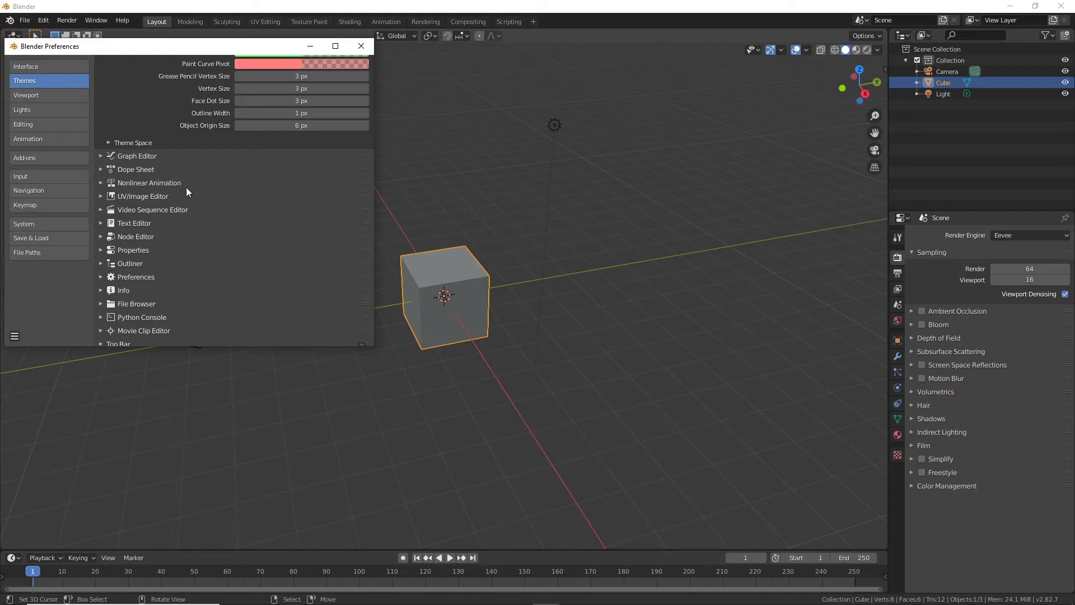
click(138, 143)
scroll(157, 270, down, 8)
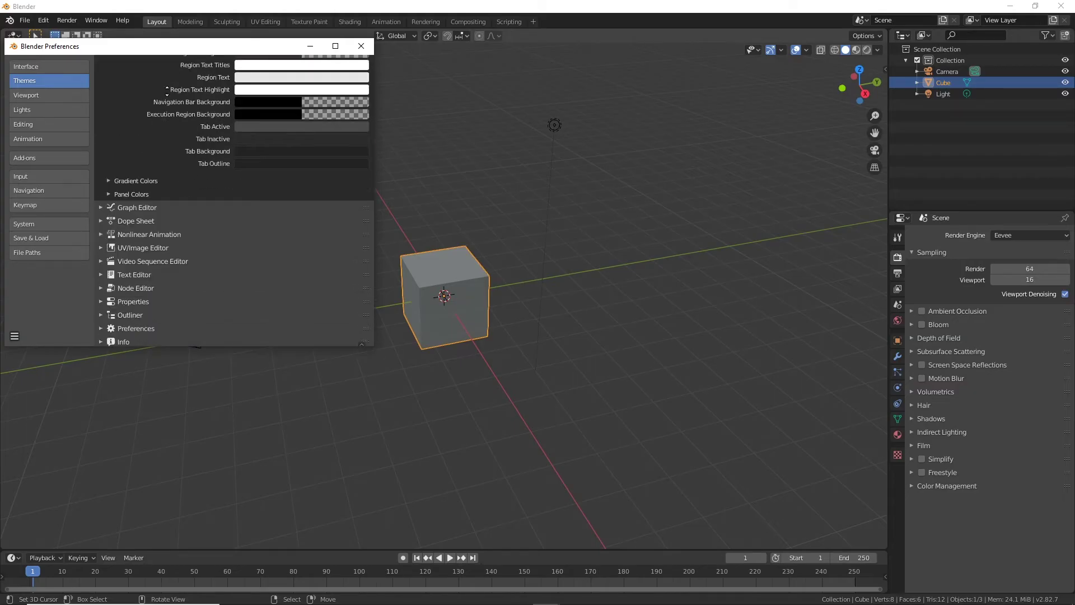
click(147, 167)
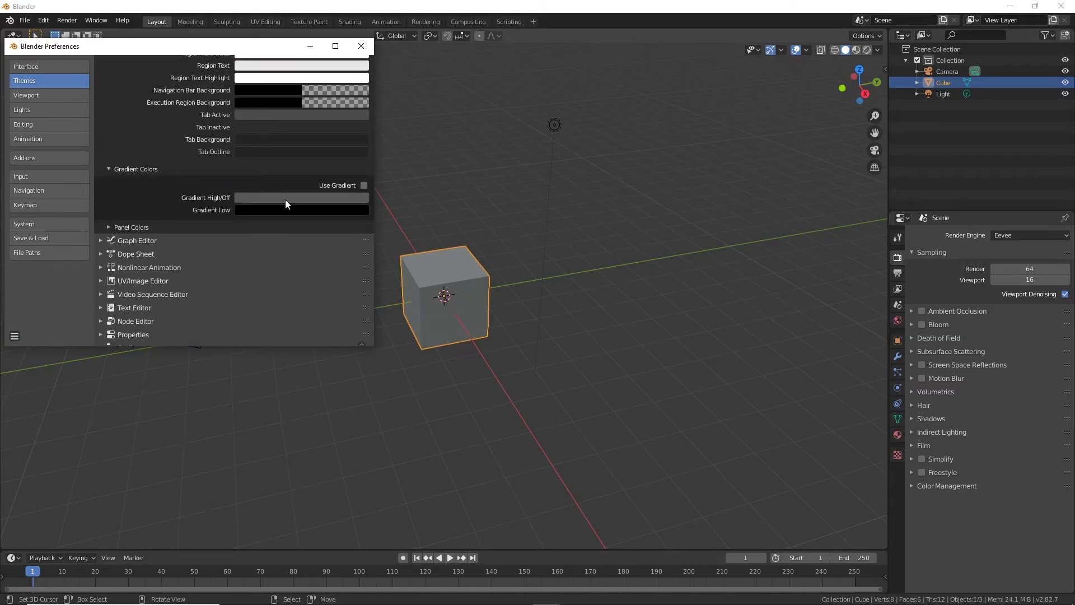
click(282, 199)
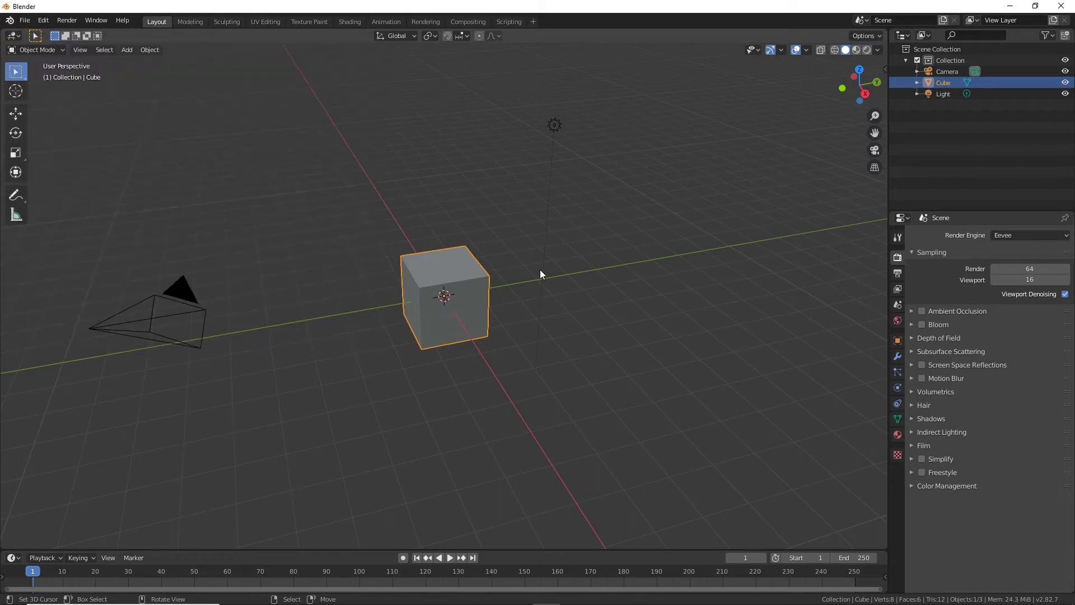
Check the Color Management sequencer space stays ACES - ACEScg, then enter the Shading workspace.
middle_drag(540, 270, 465, 257)
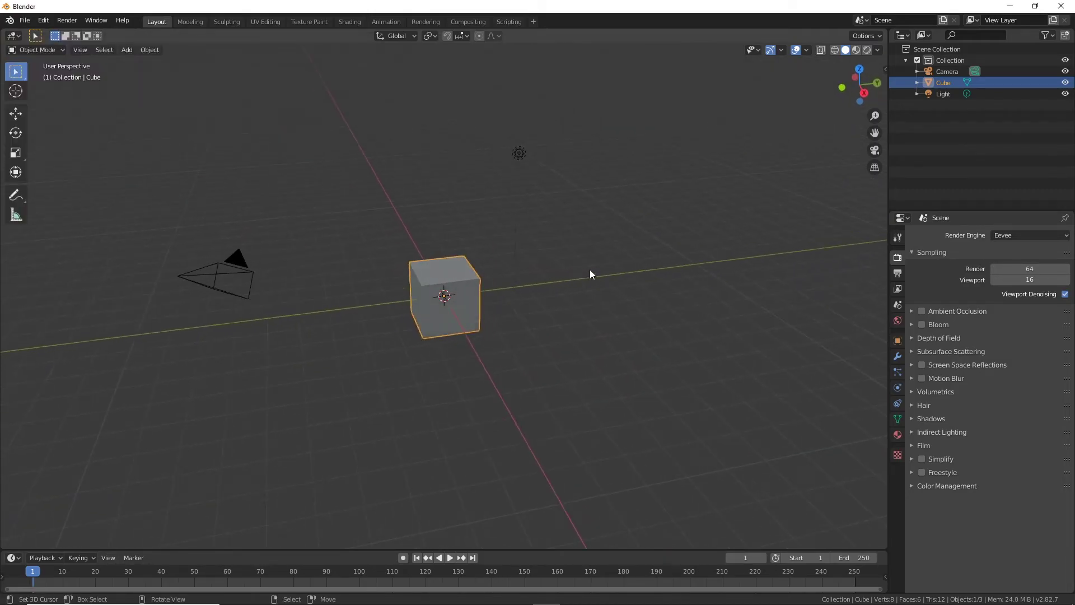
click(973, 486)
click(1015, 569)
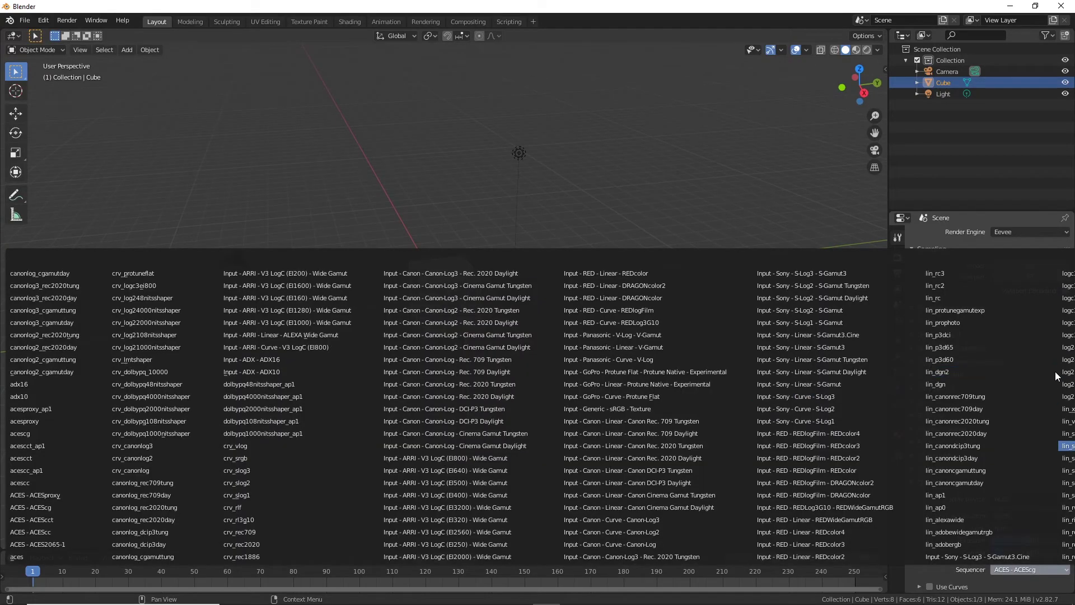
shift+right_click(771, 172)
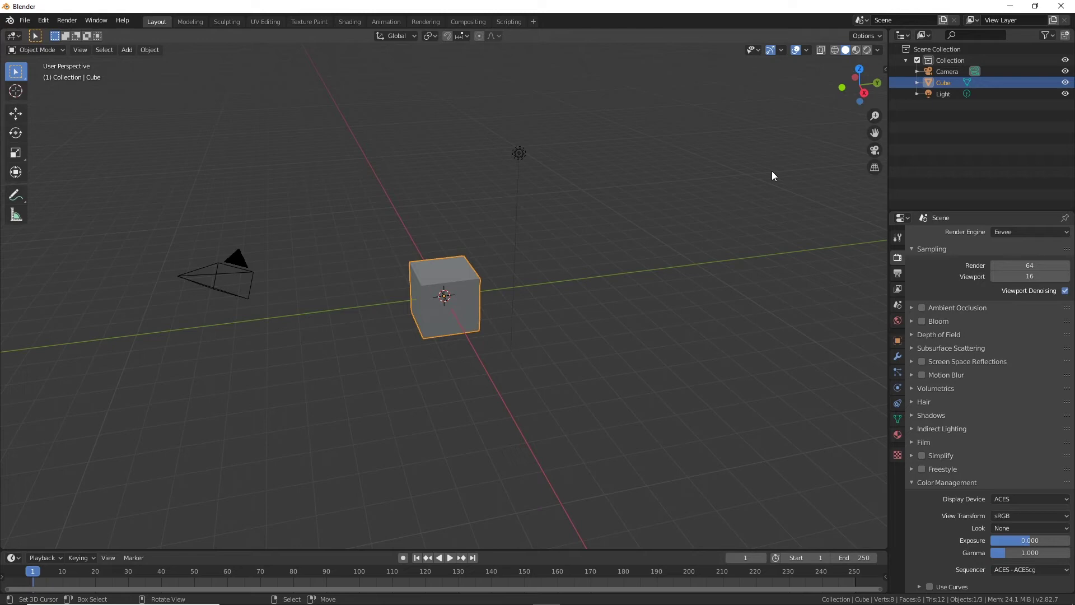
click(349, 21)
Connect the rust image texture's Color to Base Color and remove its Alpha link.
key(alt+Tab)
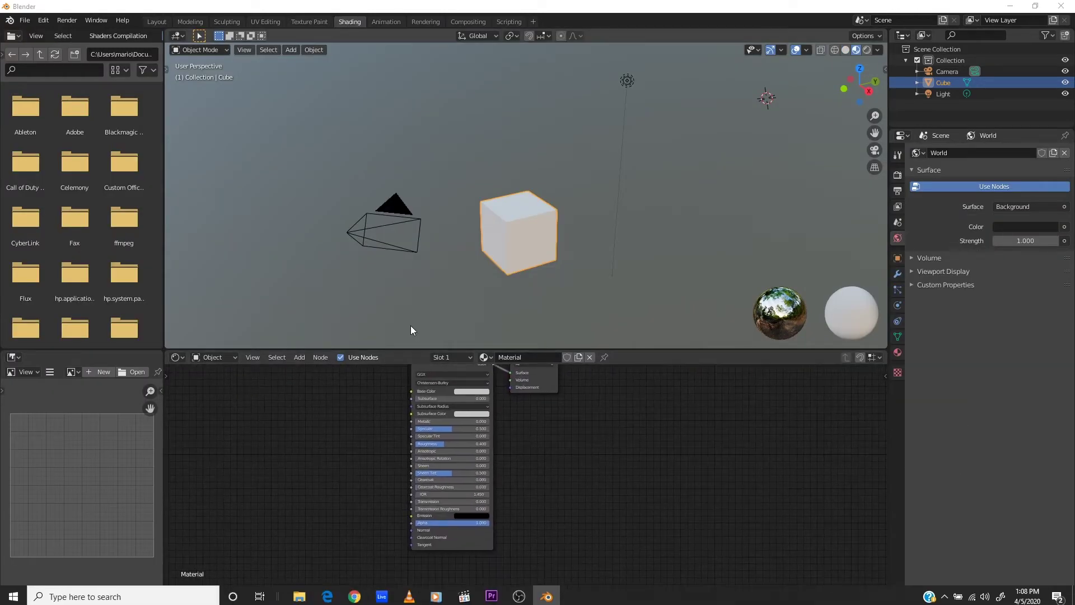
key(alt+Tab)
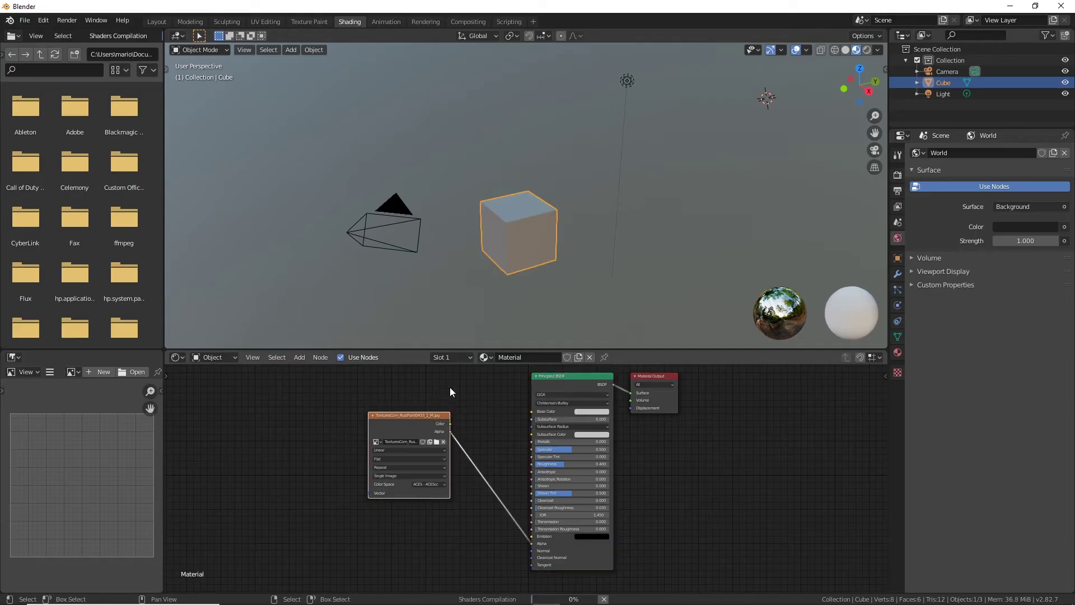
drag(450, 423, 531, 411)
drag(530, 539, 432, 511)
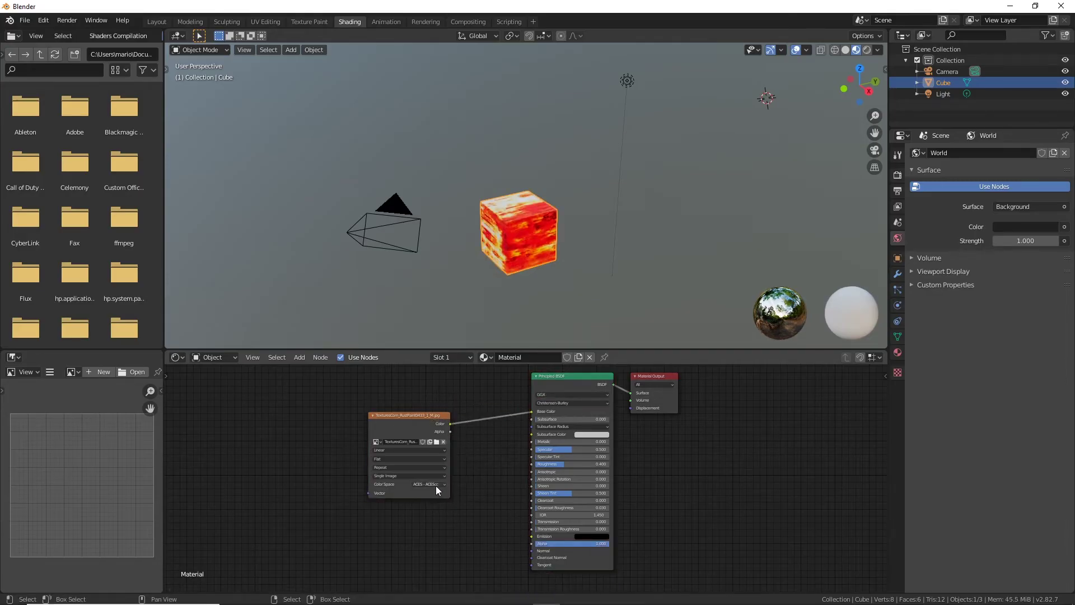
Set the TexturesCom_RustPaint0433_1_M.jpg texture's colour space to ACES - ACEScc and zoom onto the node.
click(436, 485)
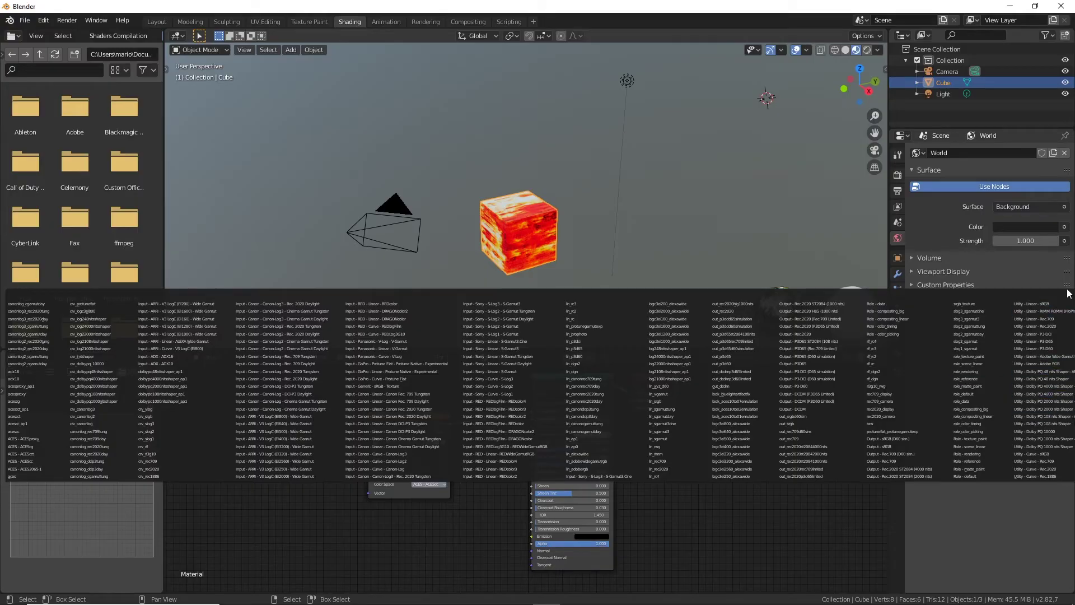
click(554, 507)
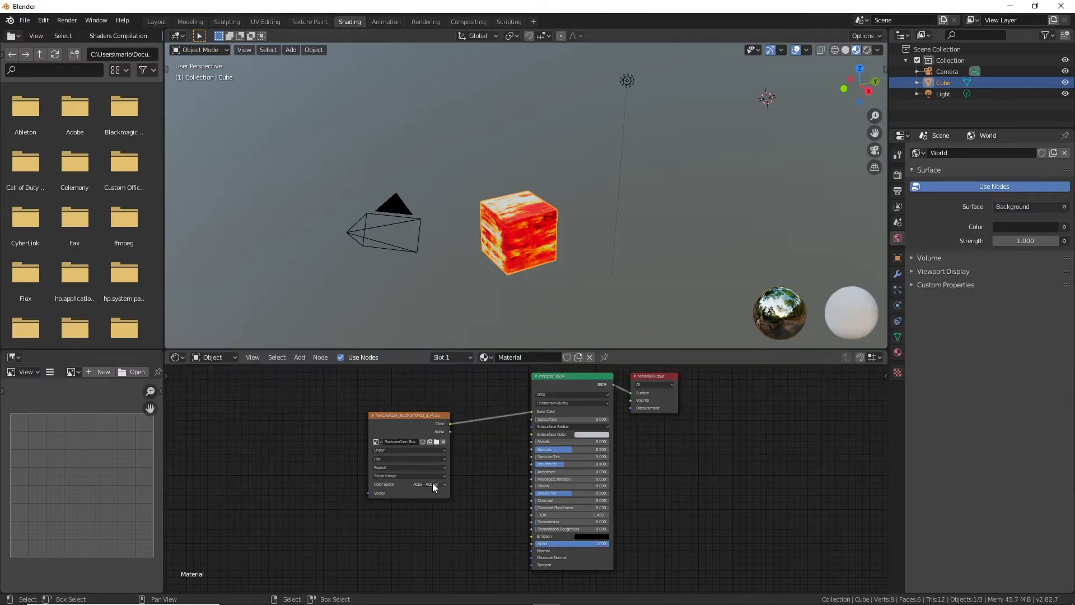
scroll(435, 484, down, 3)
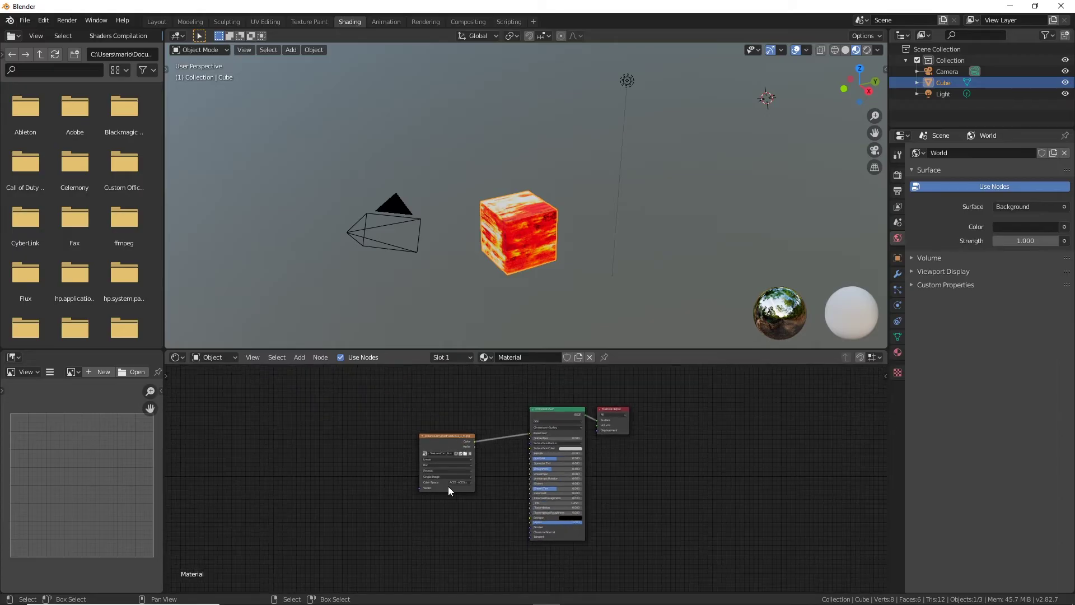
scroll(473, 486, down, 1)
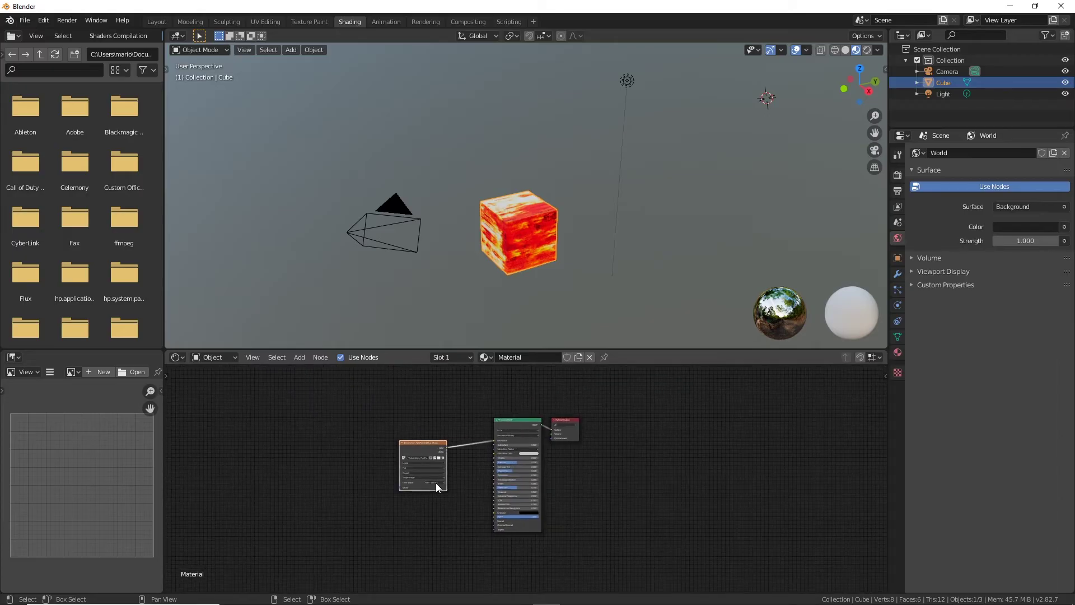
click(436, 483)
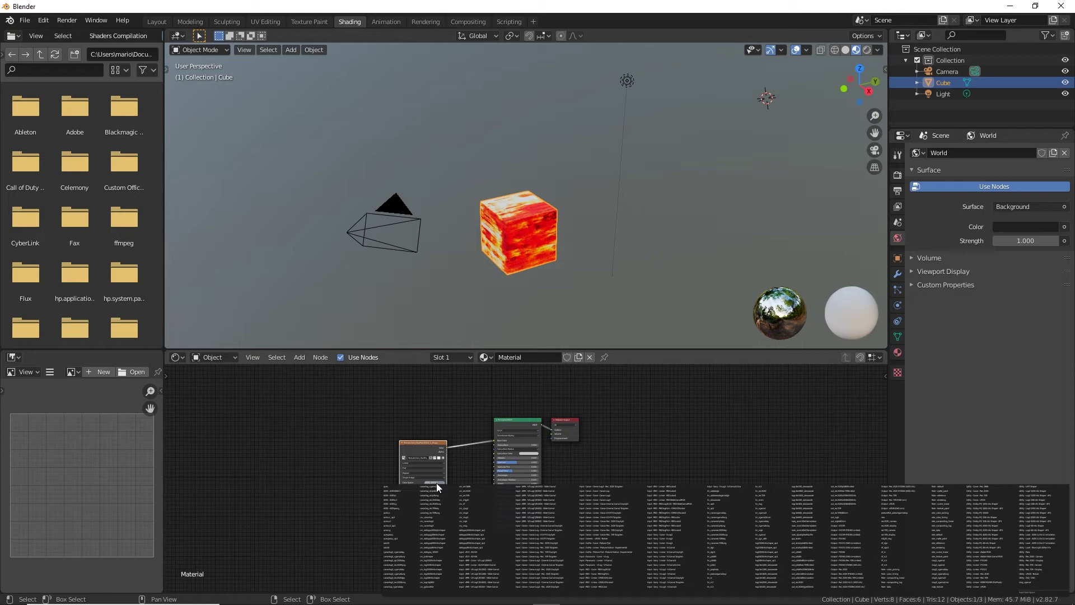
click(1019, 495)
scroll(370, 442, up, 6)
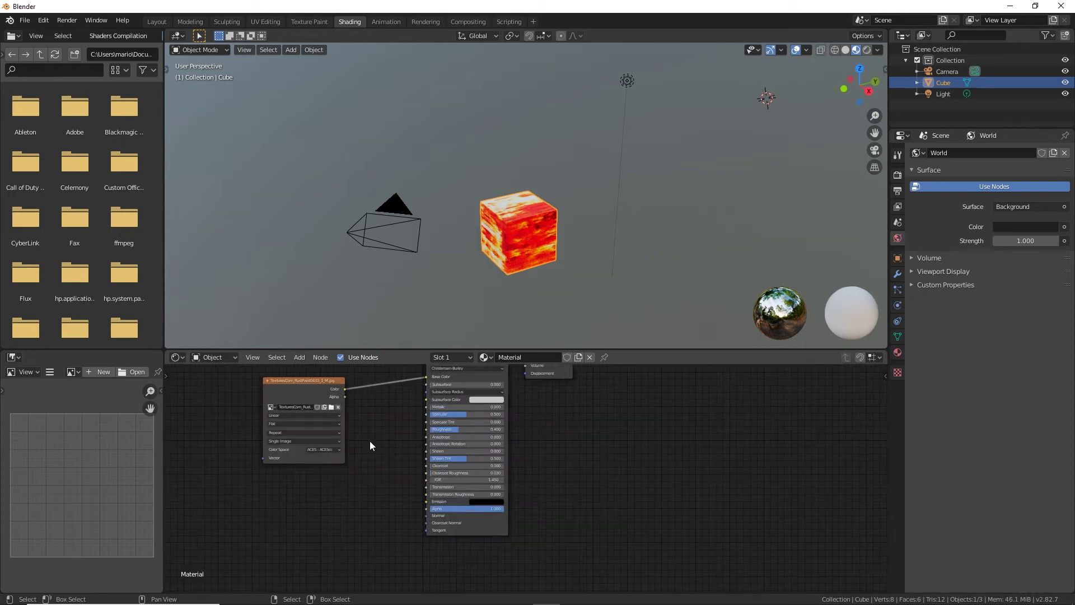
middle_drag(307, 439, 610, 512)
click(607, 509)
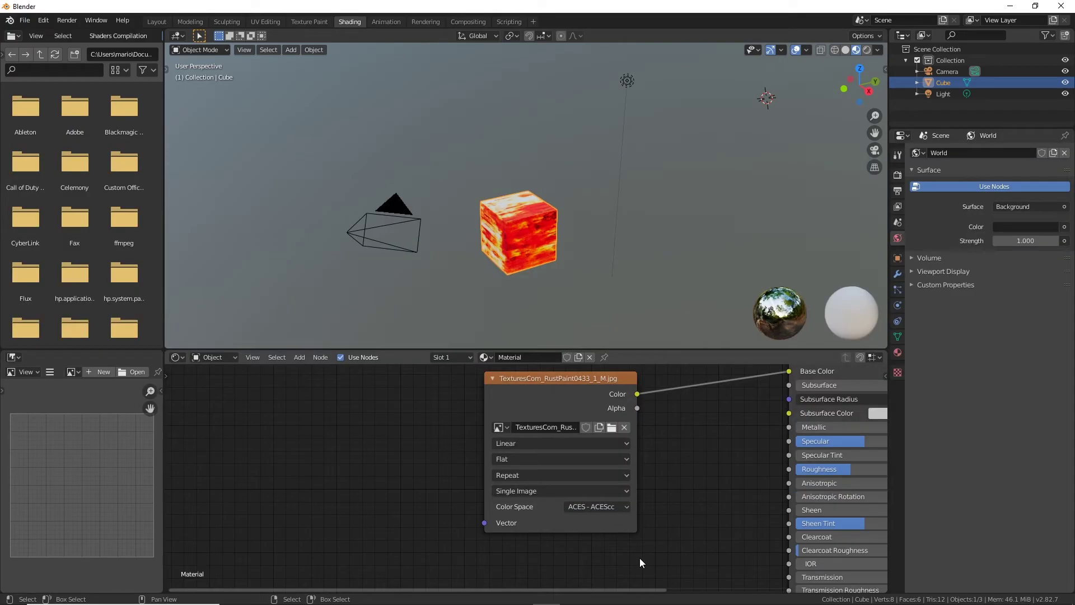
Switch the rust texture's Color Space to a Utility colour space.
scroll(616, 546, down, 4)
middle_drag(515, 492, 510, 537)
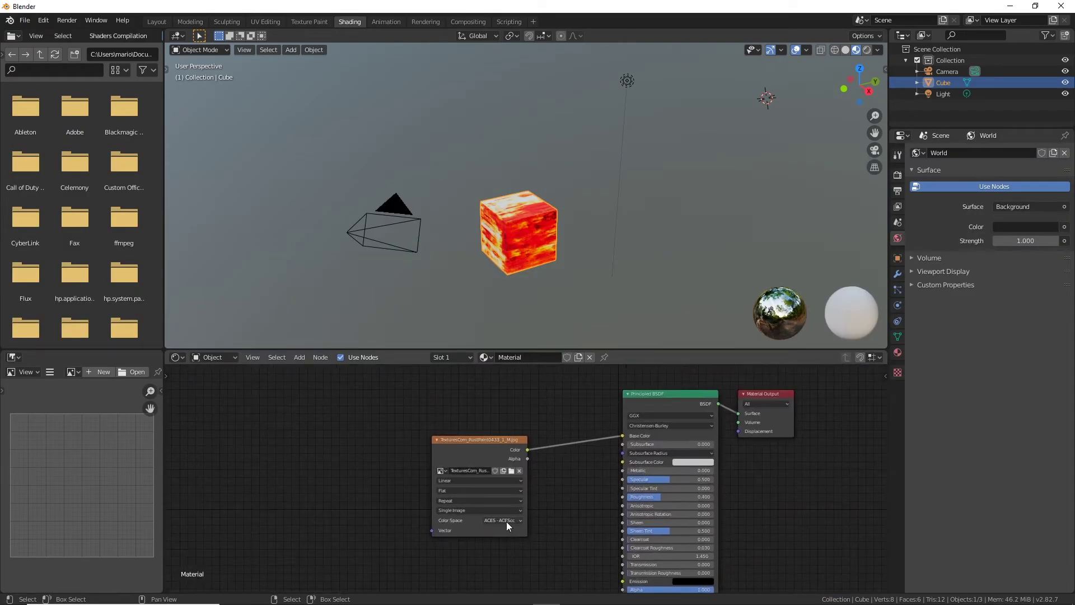
click(506, 521)
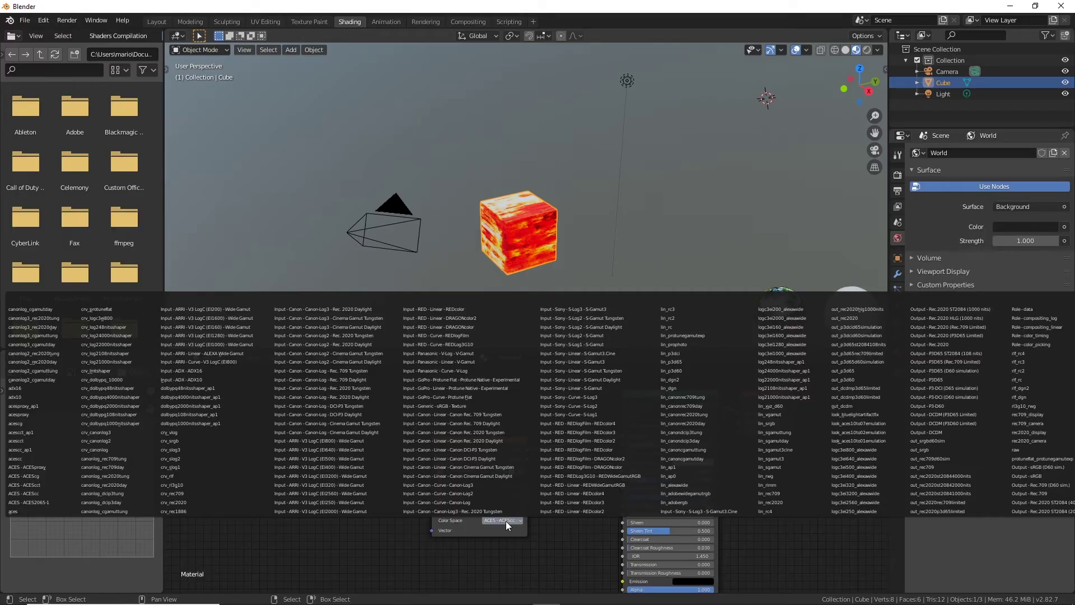
click(505, 520)
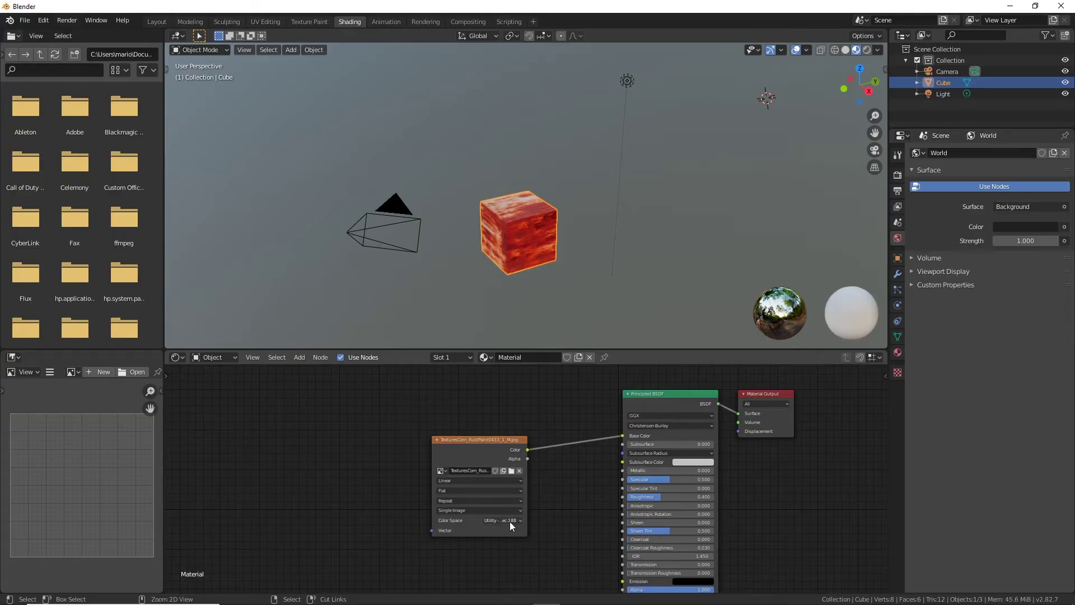
Widen the rust image texture node so its full file name shows.
ctrl+scroll(509, 522, down, 3)
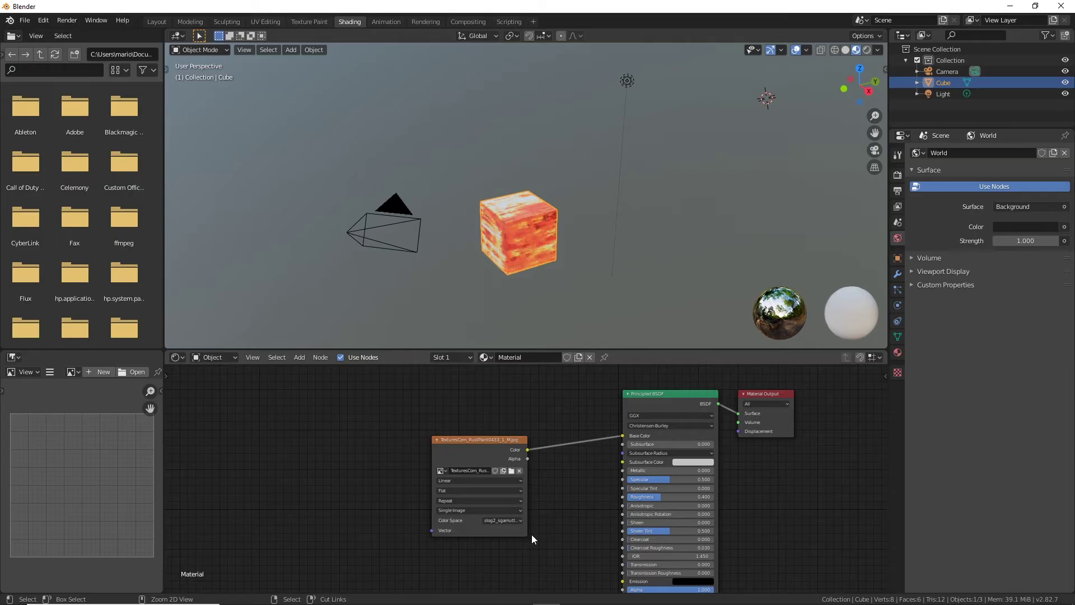
drag(526, 533, 575, 532)
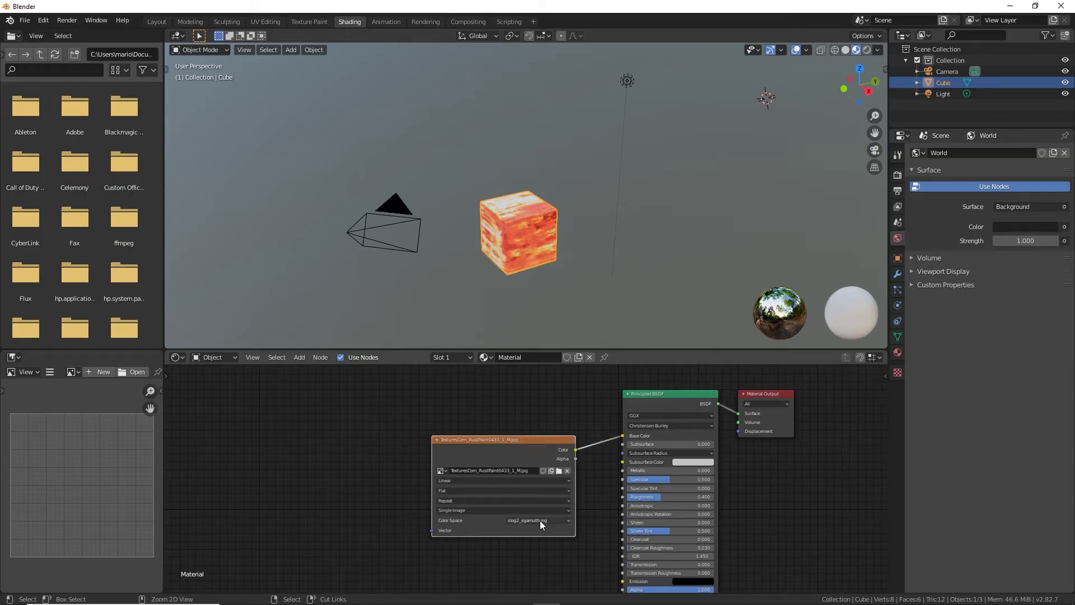
ctrl+scroll(540, 519, down, 2)
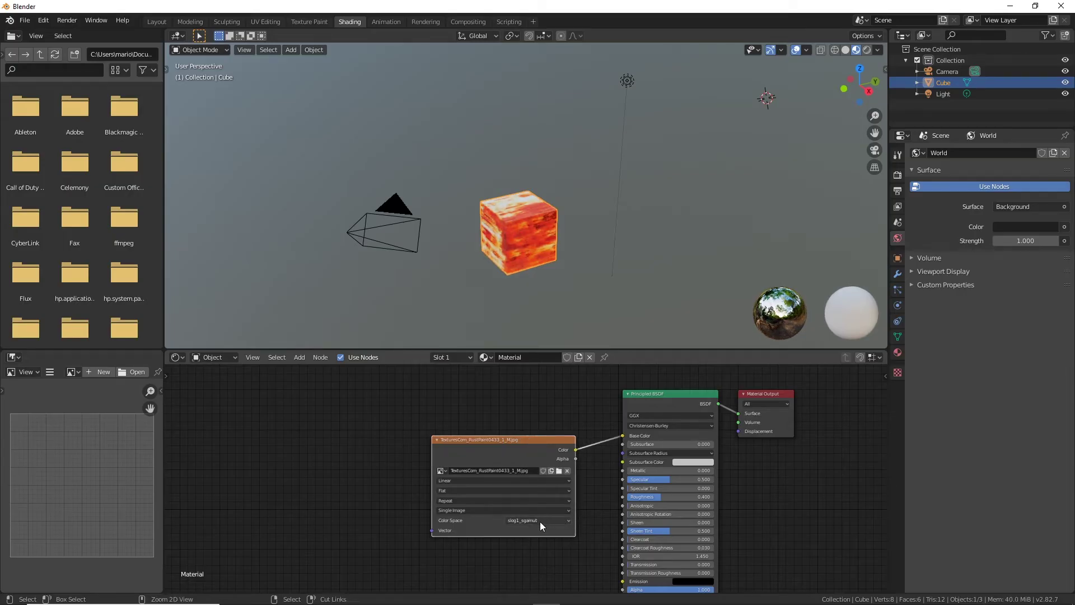
ctrl+scroll(540, 521, up, 2)
ctrl+scroll(539, 522, up, 3)
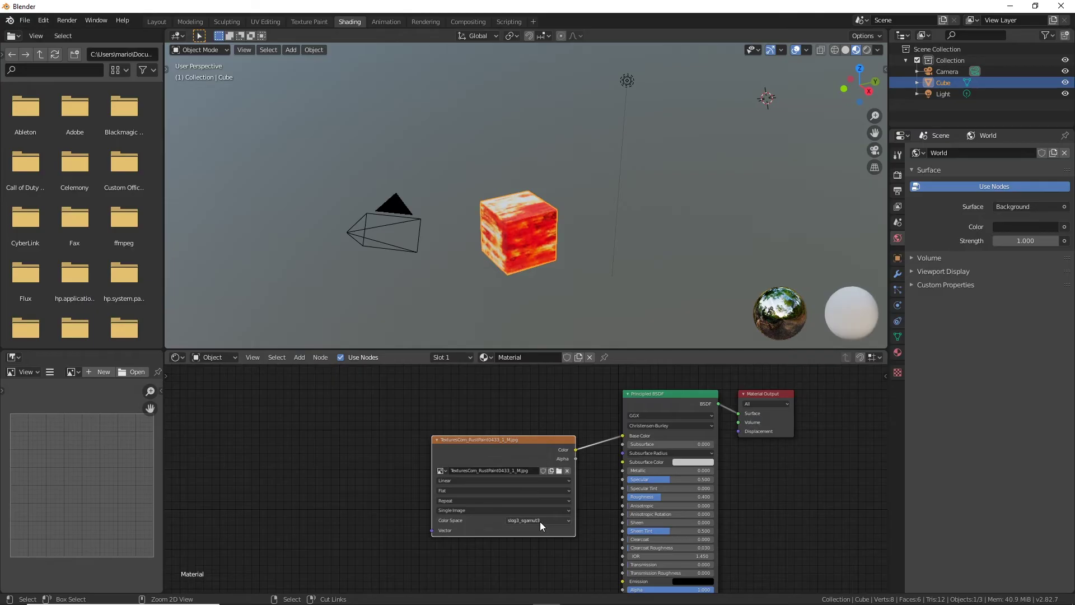
Reframe the node view and reopen the Color Space list to pick srgb_texture.
click(540, 522)
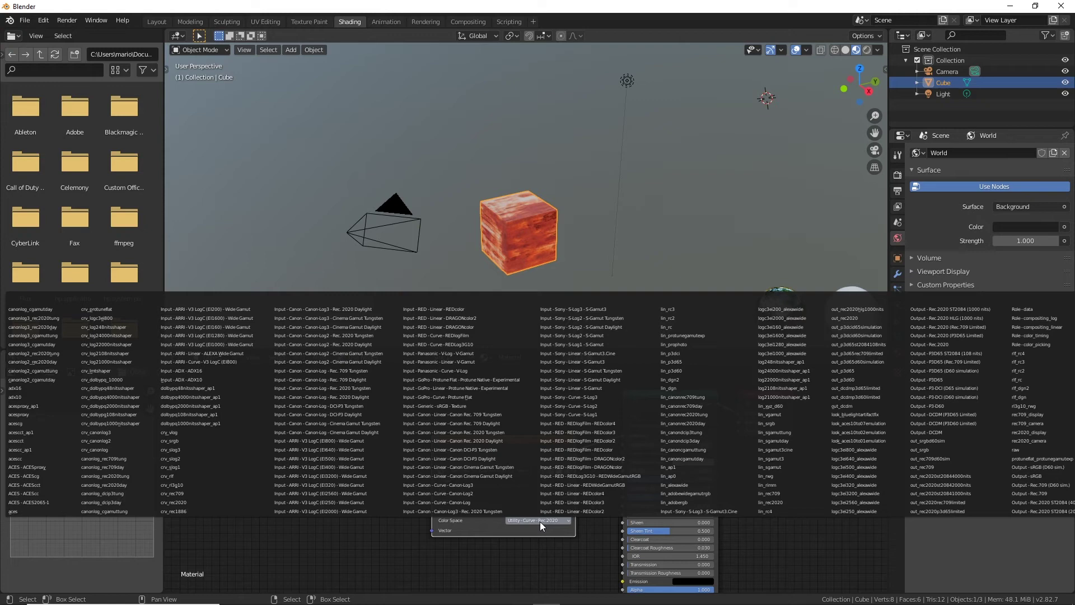
key(Escape)
ctrl+scroll(539, 520, up, 1)
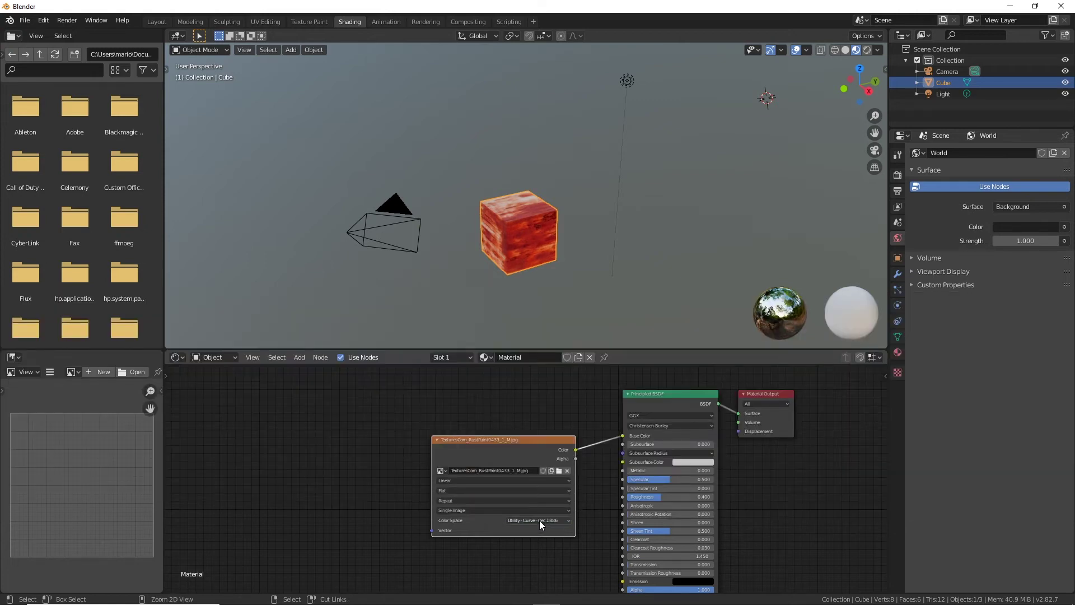
ctrl+scroll(539, 519, up, 2)
scroll(539, 525, down, 1)
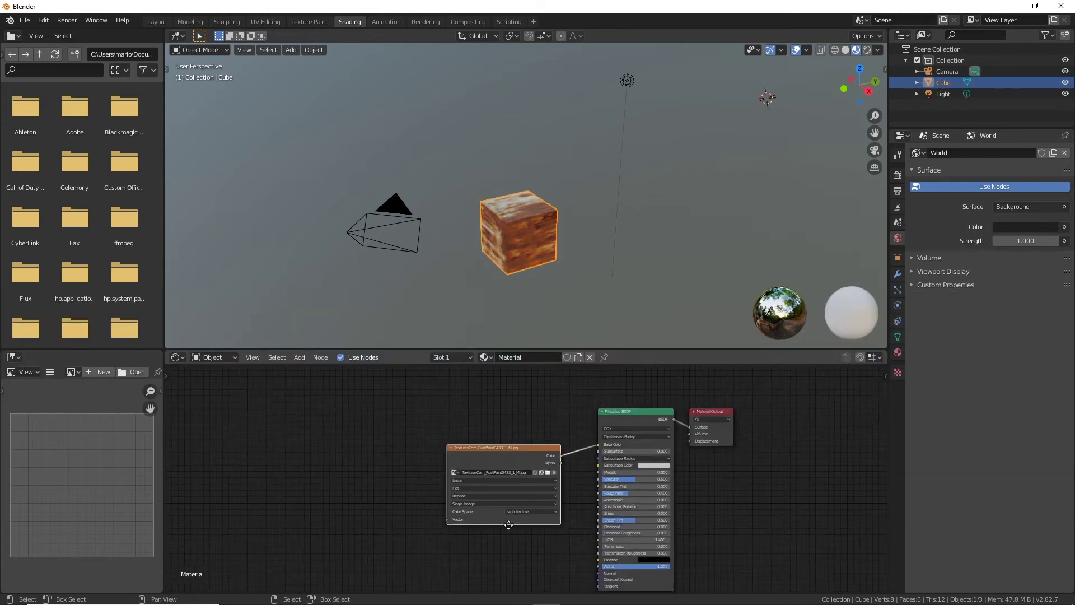
middle_drag(538, 525, 469, 521)
click(472, 511)
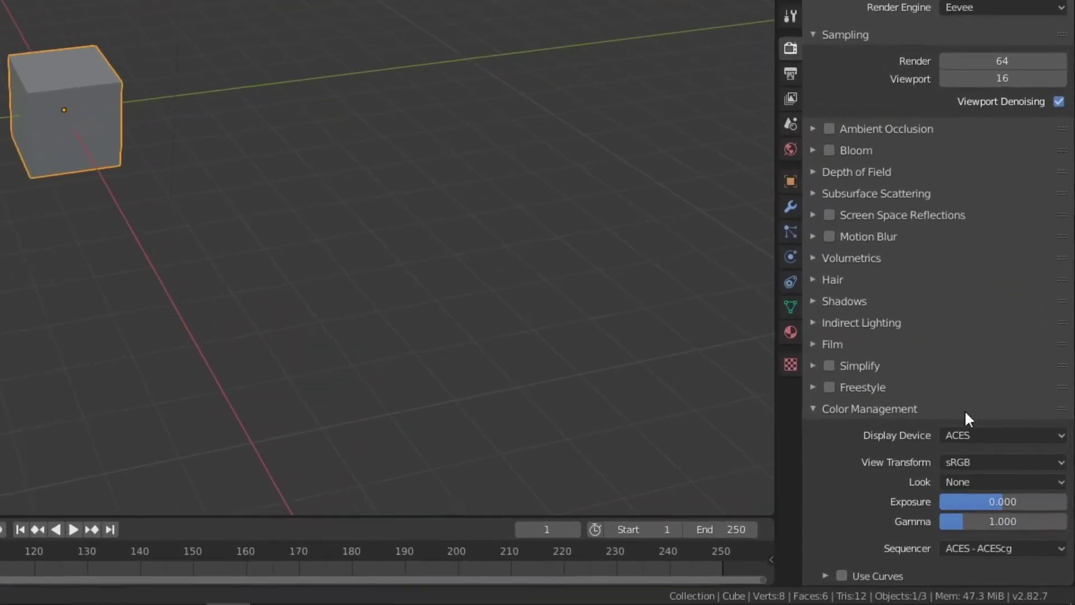
click(999, 480)
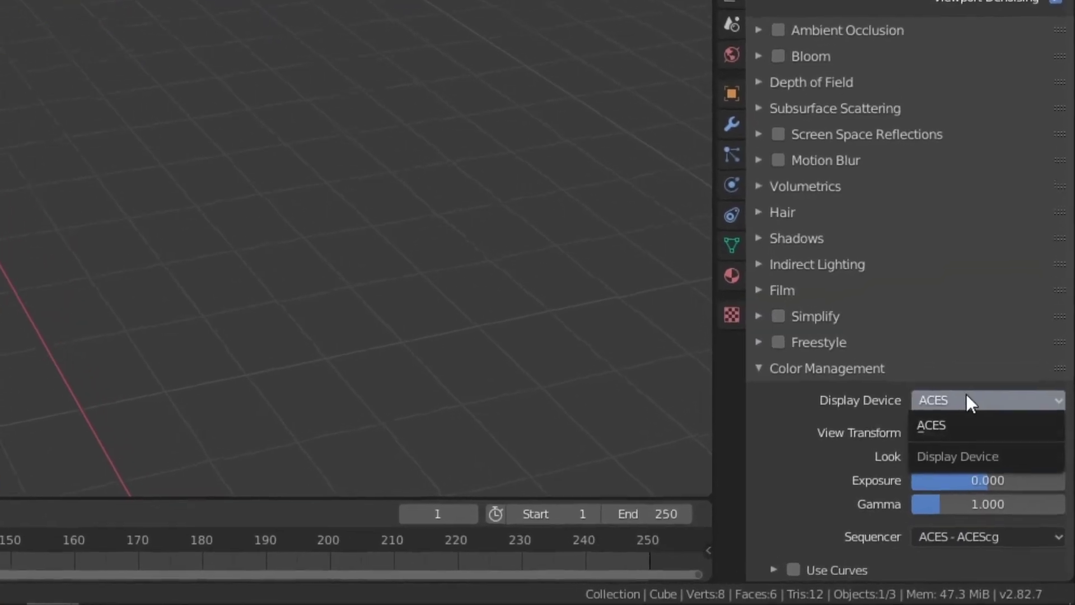
click(959, 398)
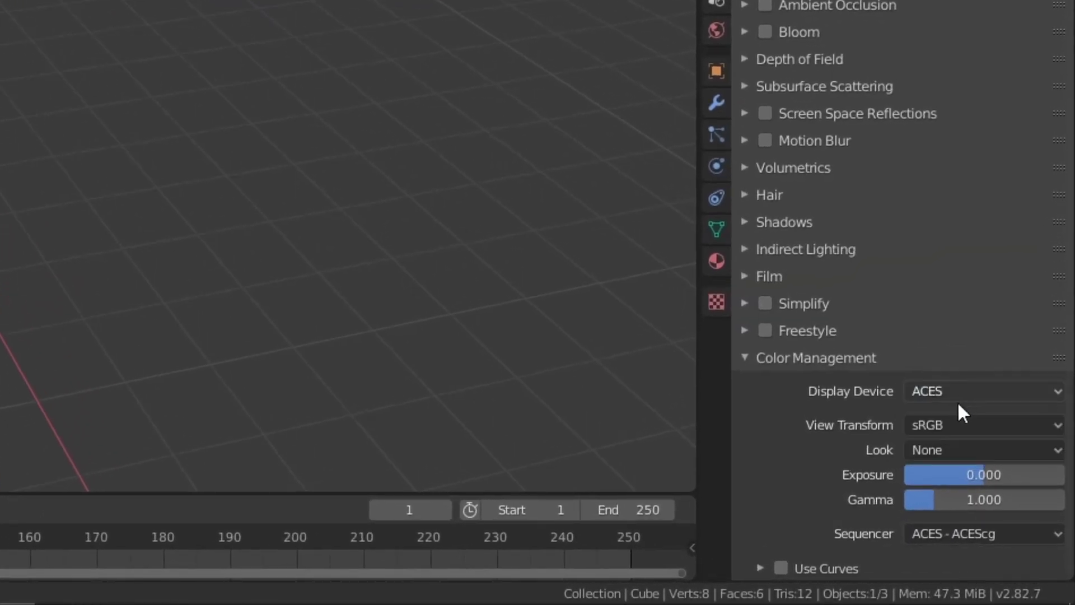
click(952, 424)
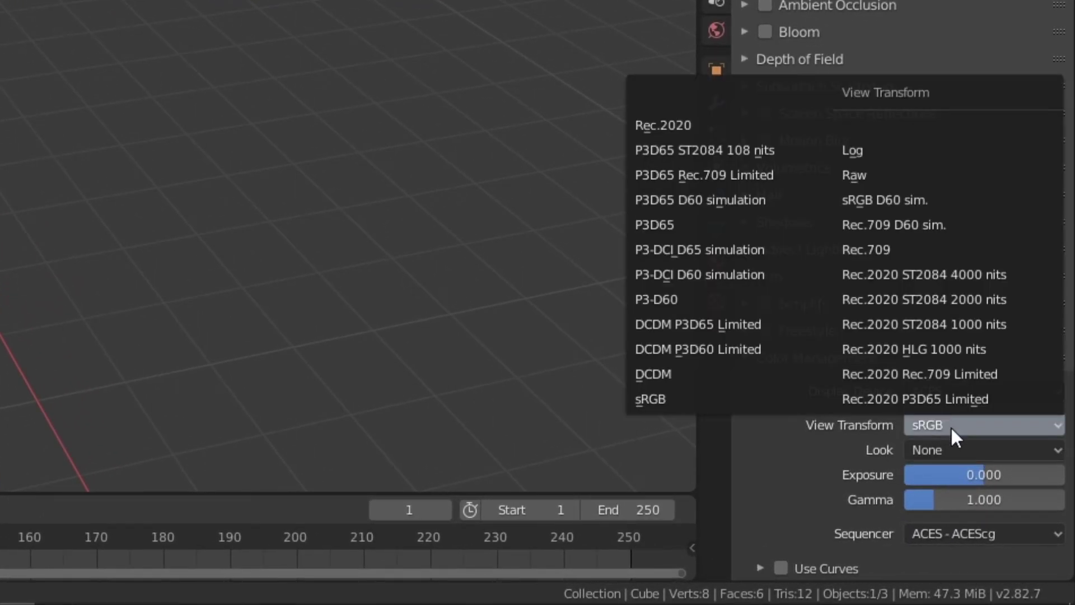
click(950, 451)
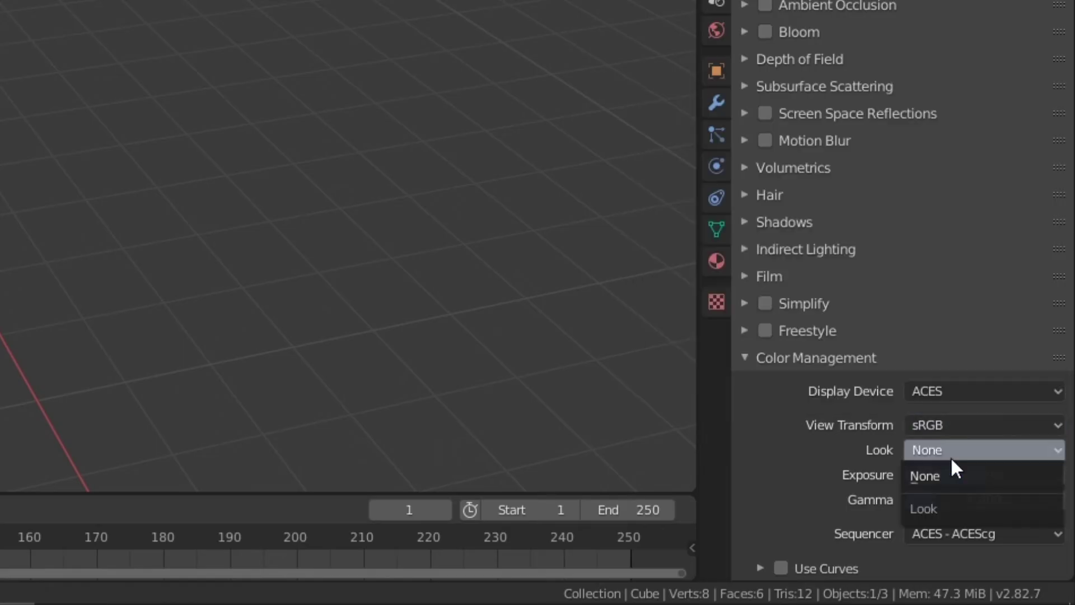
click(949, 451)
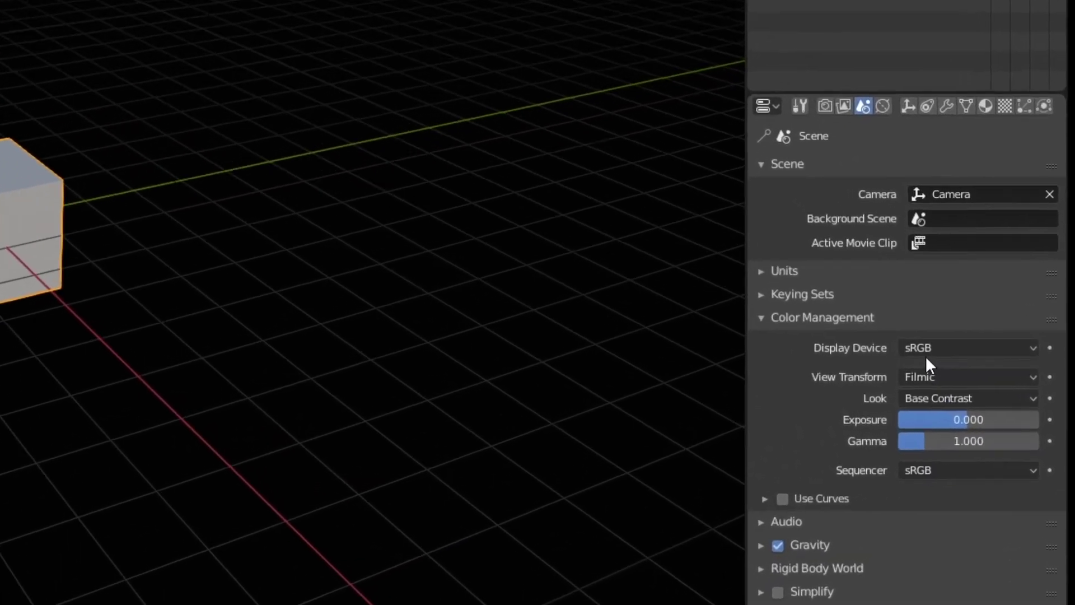
click(921, 352)
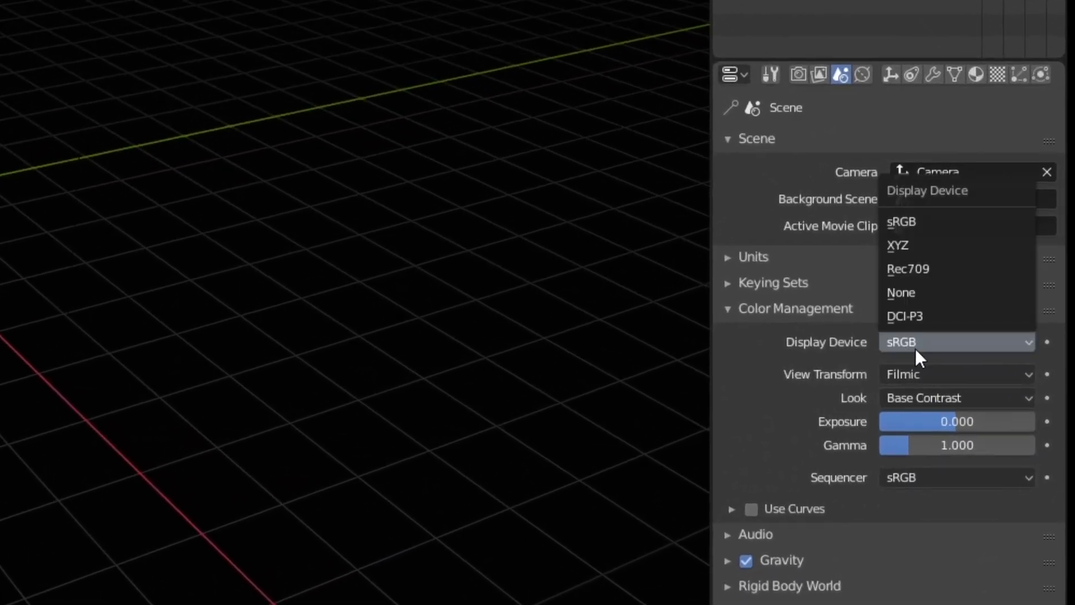
click(919, 355)
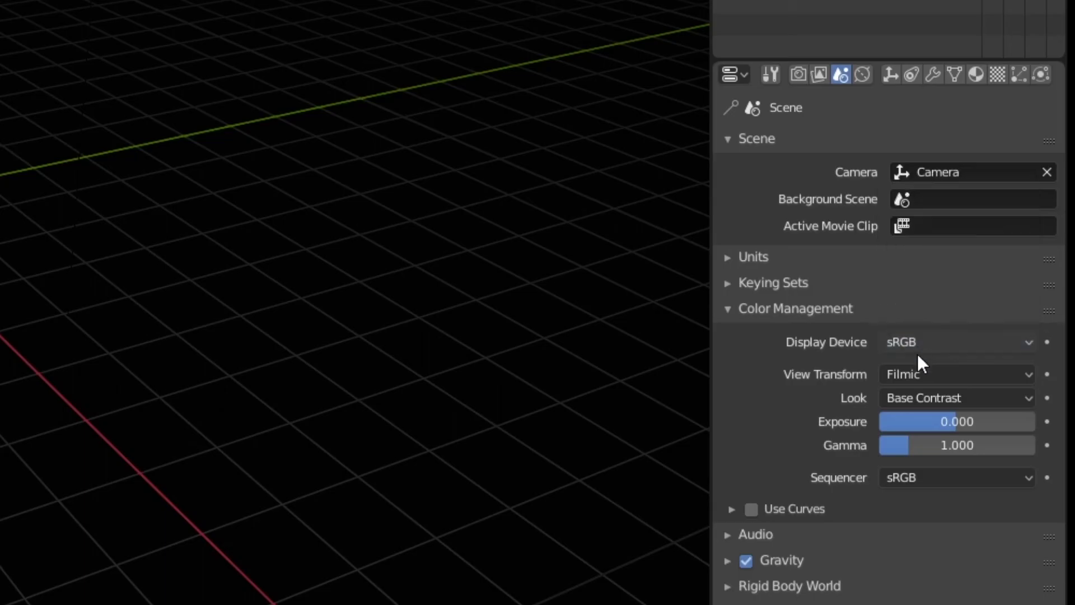
click(921, 372)
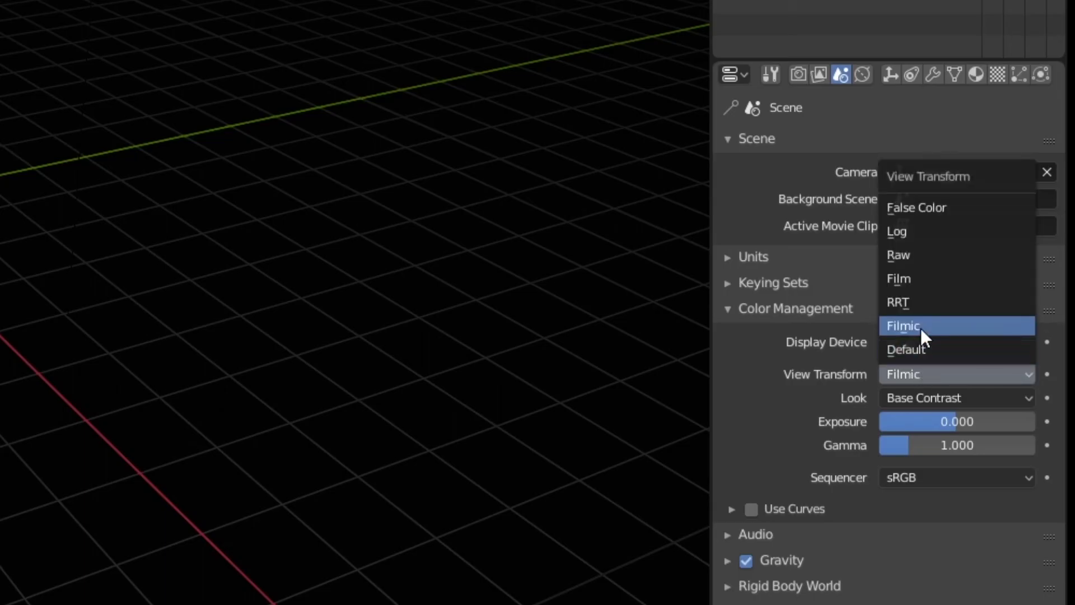
click(917, 379)
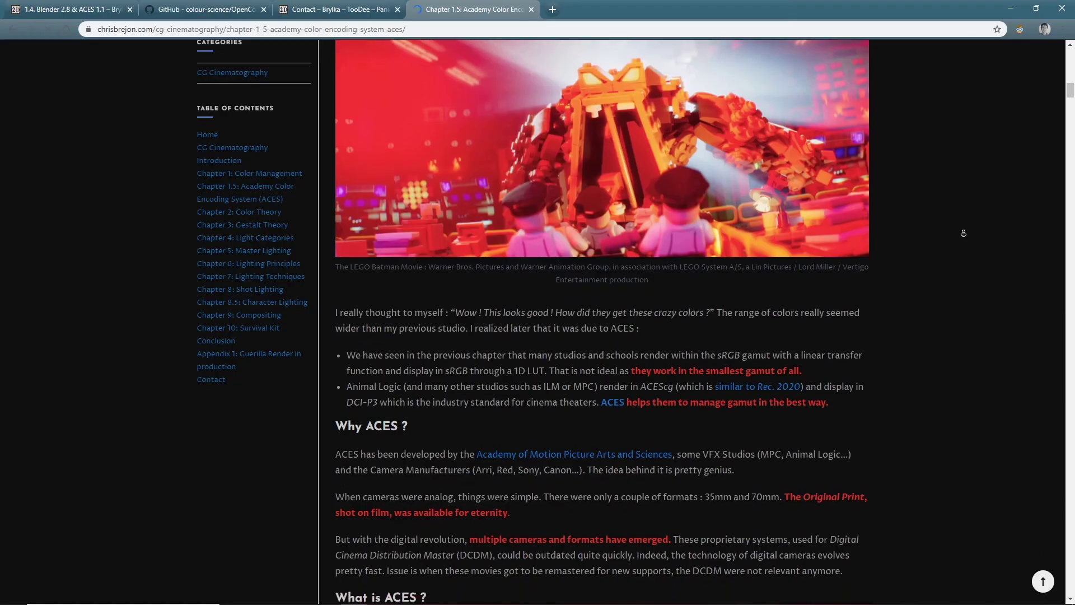
Scroll the Chapter 1.5 ACES article down to its 'Why ACES?' section.
scroll(964, 233, down, 3)
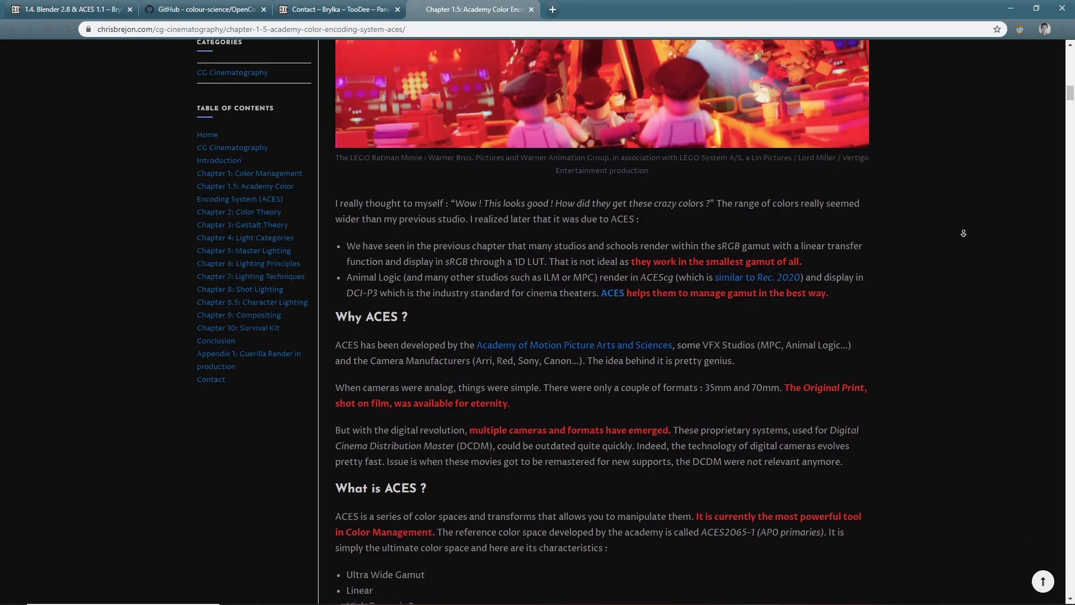